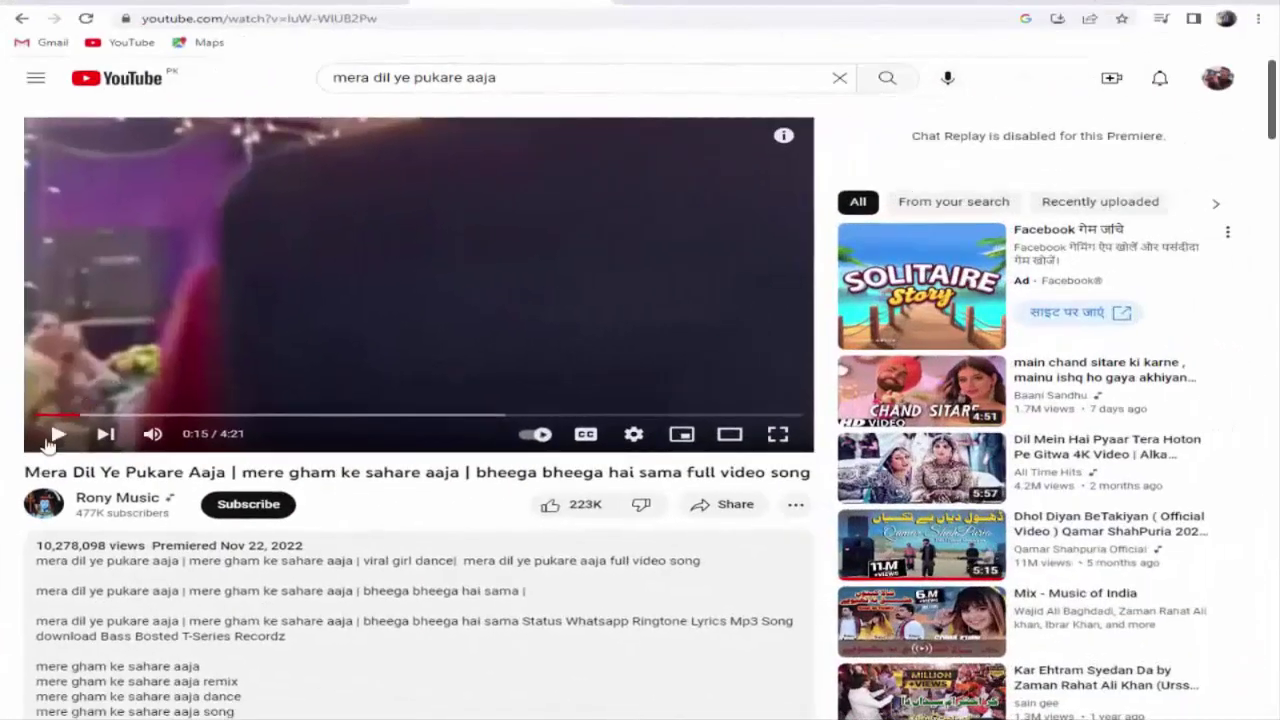
Play the Mera Dil Ye Pukare Aaja video briefly, pause it, and copy its full title.
{"action": "left_click", "coordinate": [52, 436]}
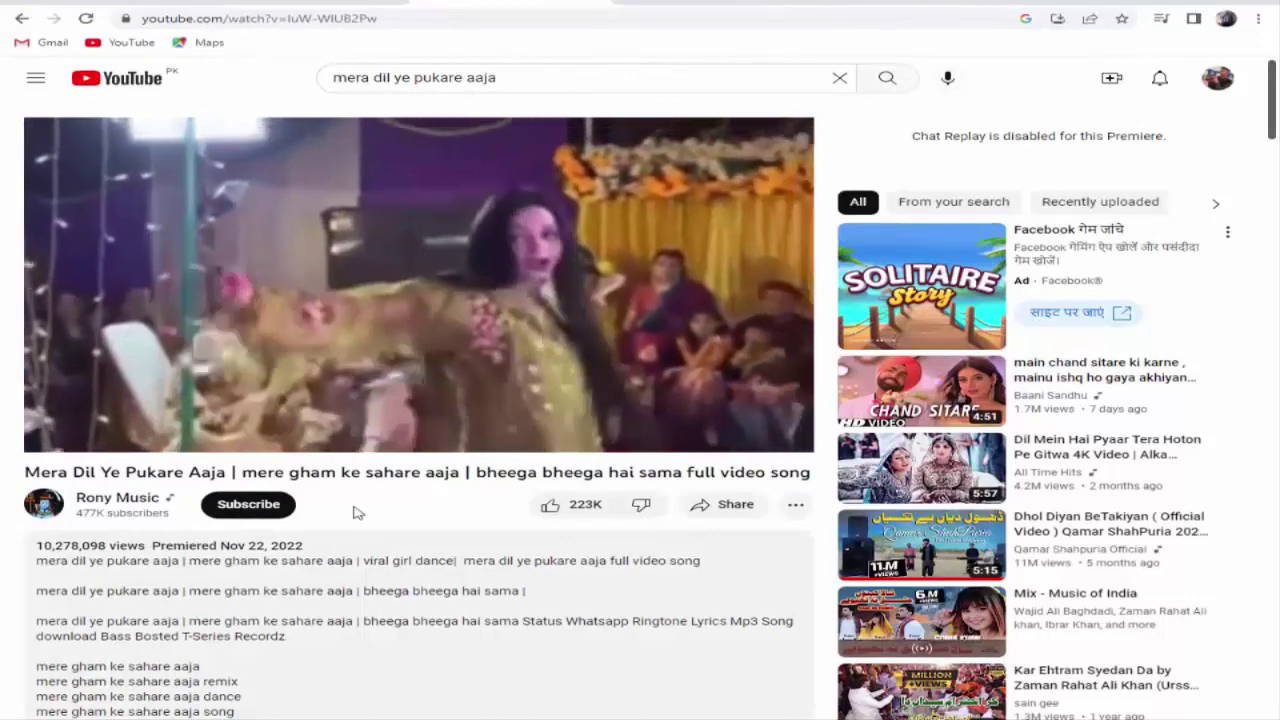
{"action": "left_click", "coordinate": [57, 436]}
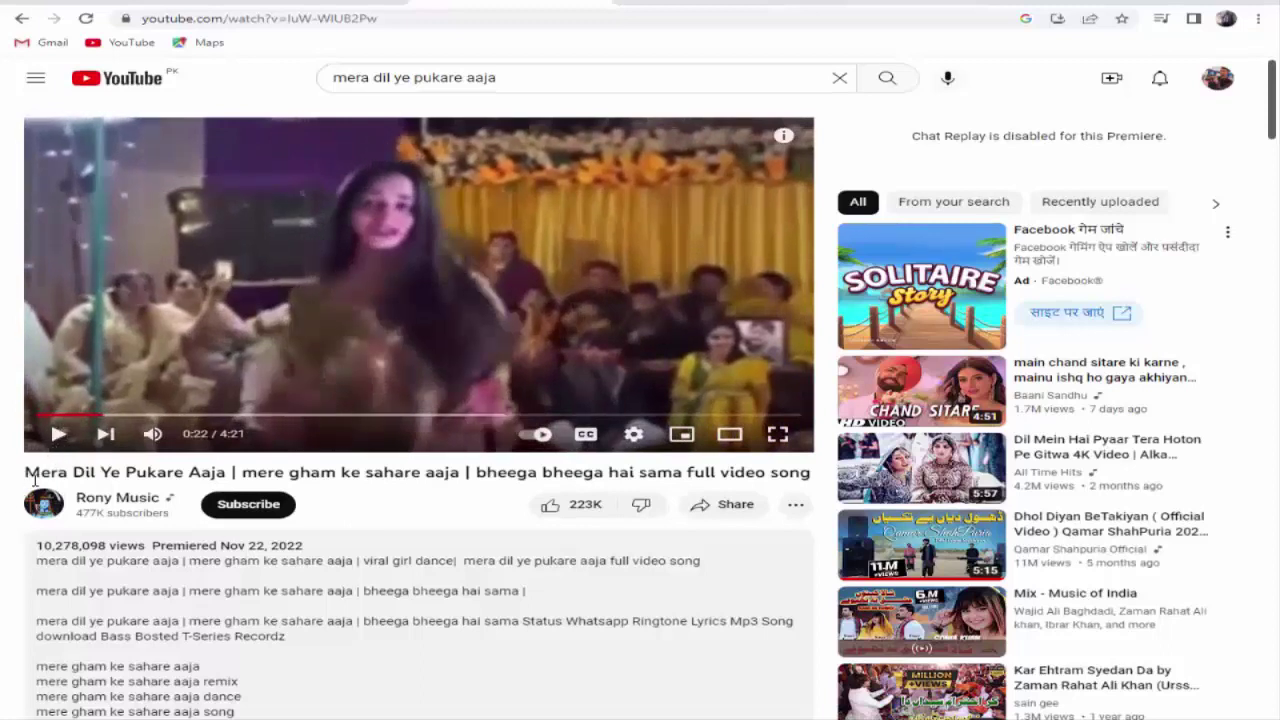
{"action": "left_click_drag", "start_coordinate": [27, 474], "coordinate": [811, 470]}
{"action": "key", "text": "ctrl+c"}
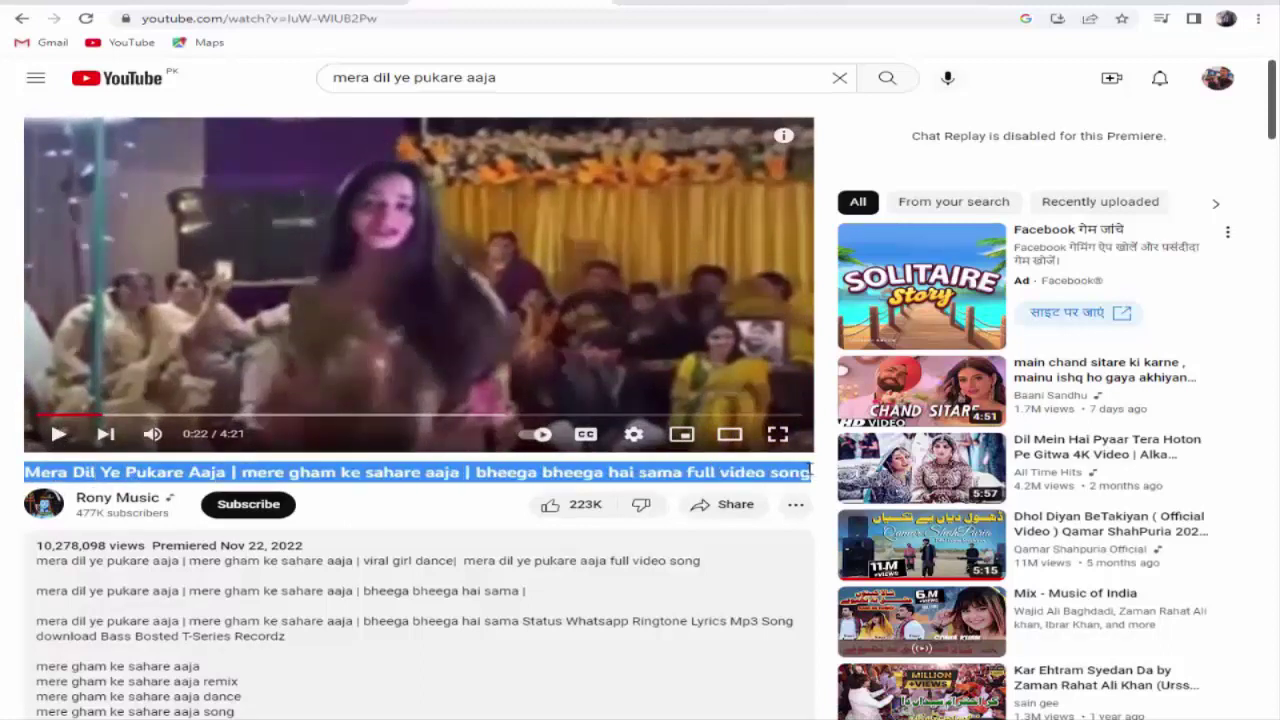
{"action": "right_click", "coordinate": [811, 470]}
{"action": "left_click", "coordinate": [842, 488]}
Switch to the Blogger post editor and paste the copied video title as the post title.
{"action": "left_click", "coordinate": [168, 3]}
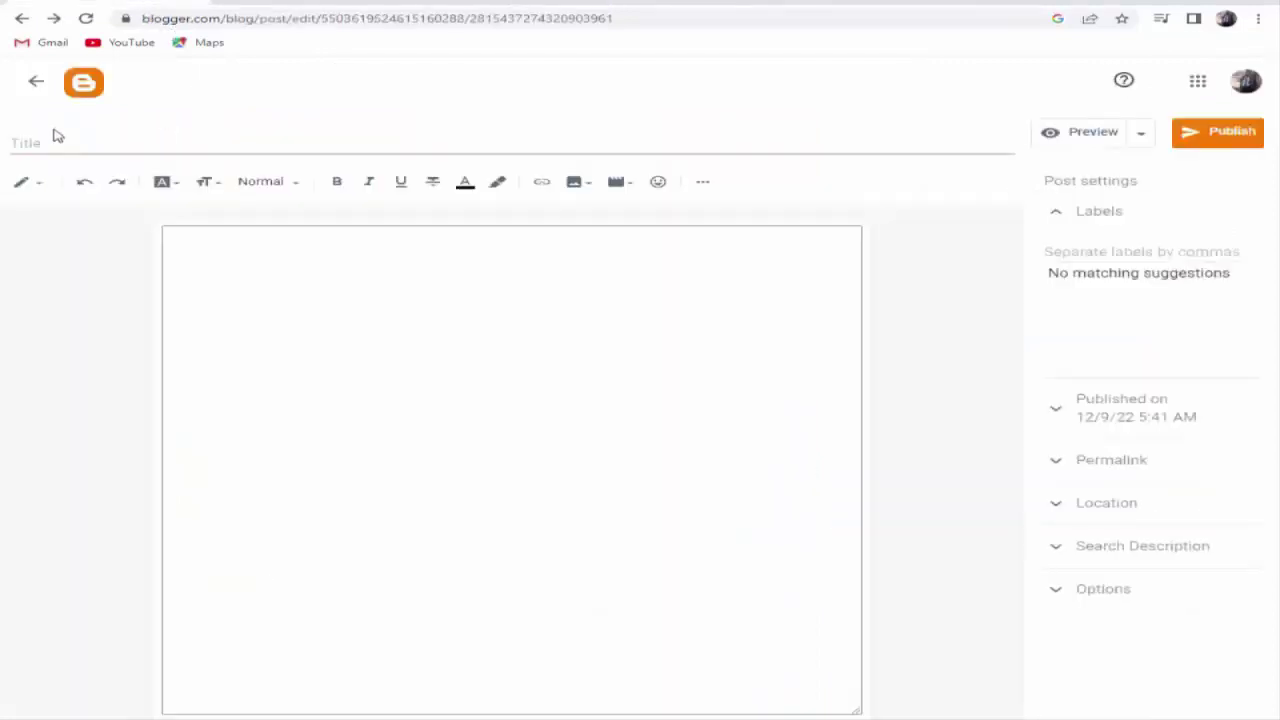
{"action": "right_click", "coordinate": [49, 141]}
{"action": "left_click", "coordinate": [100, 267]}
{"action": "key", "text": "ctrl+v"}
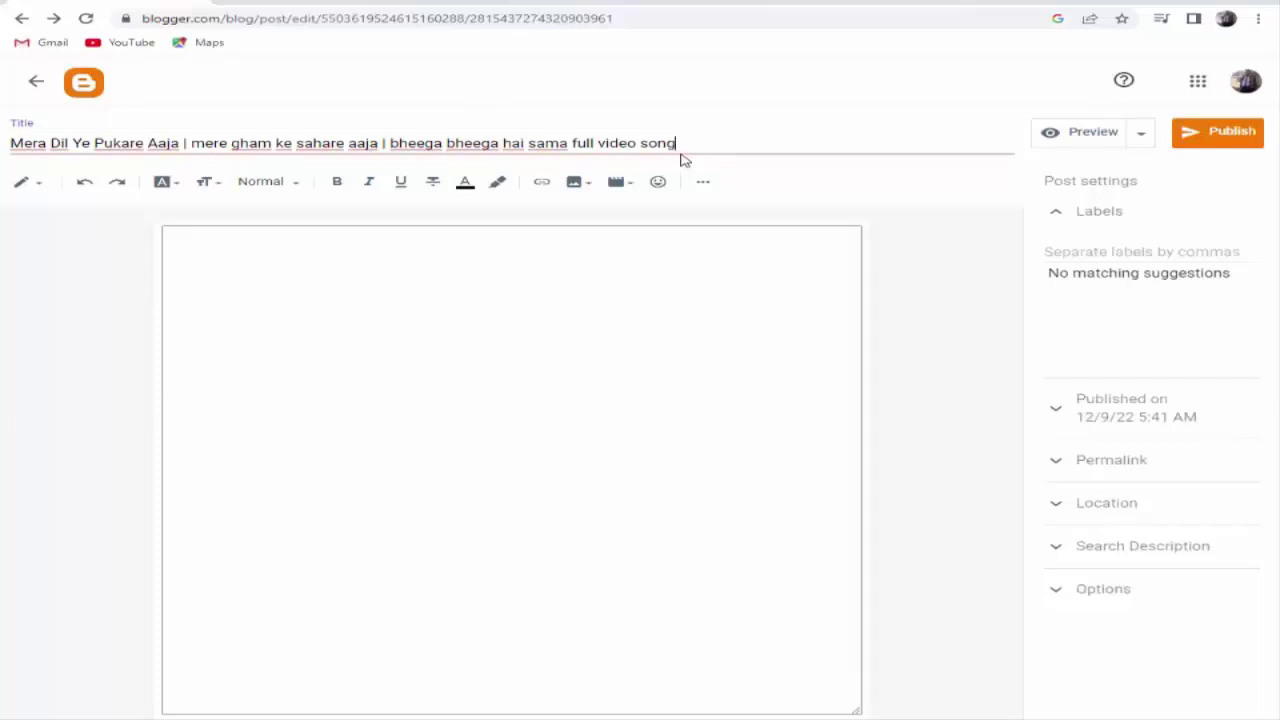
Place the cursor in the post body, return to the YouTube video, and copy the first three paragraphs of its description.
{"action": "left_click", "coordinate": [643, 323]}
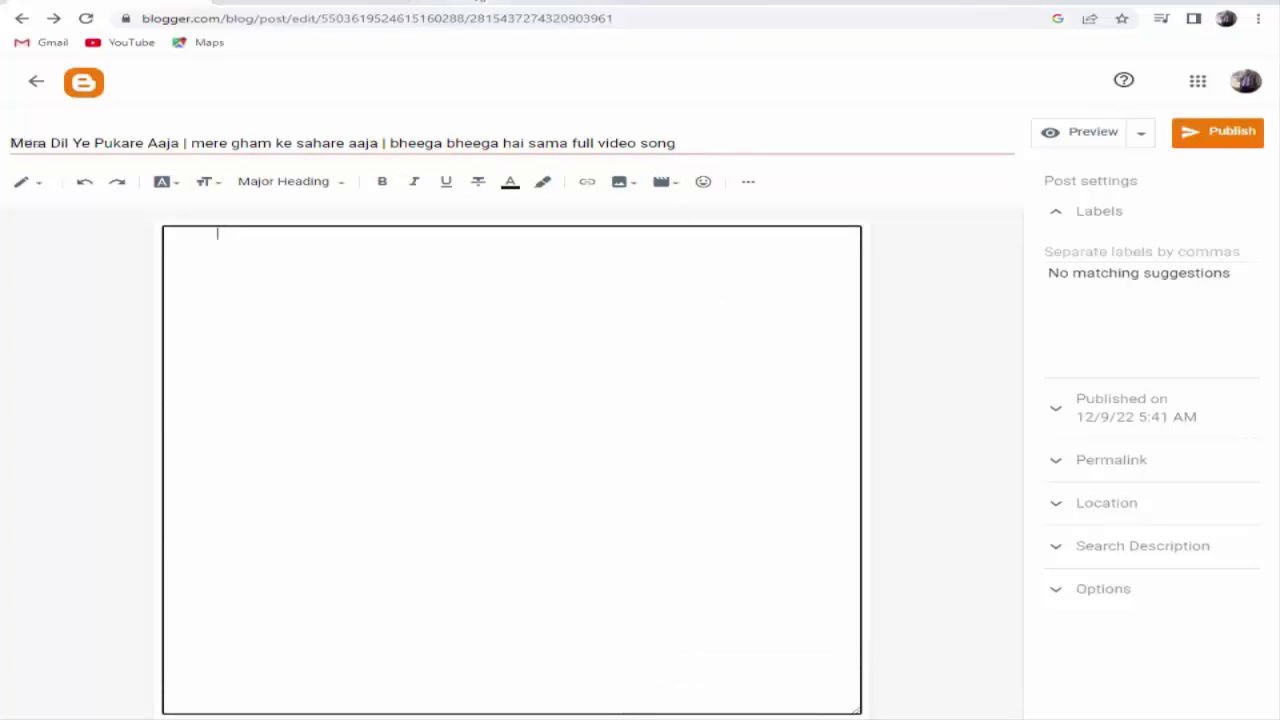
{"action": "left_click", "coordinate": [488, 2]}
{"action": "scroll", "coordinate": [38, 334], "scroll_direction": "up", "scroll_amount": 1}
{"action": "left_click", "coordinate": [38, 334]}
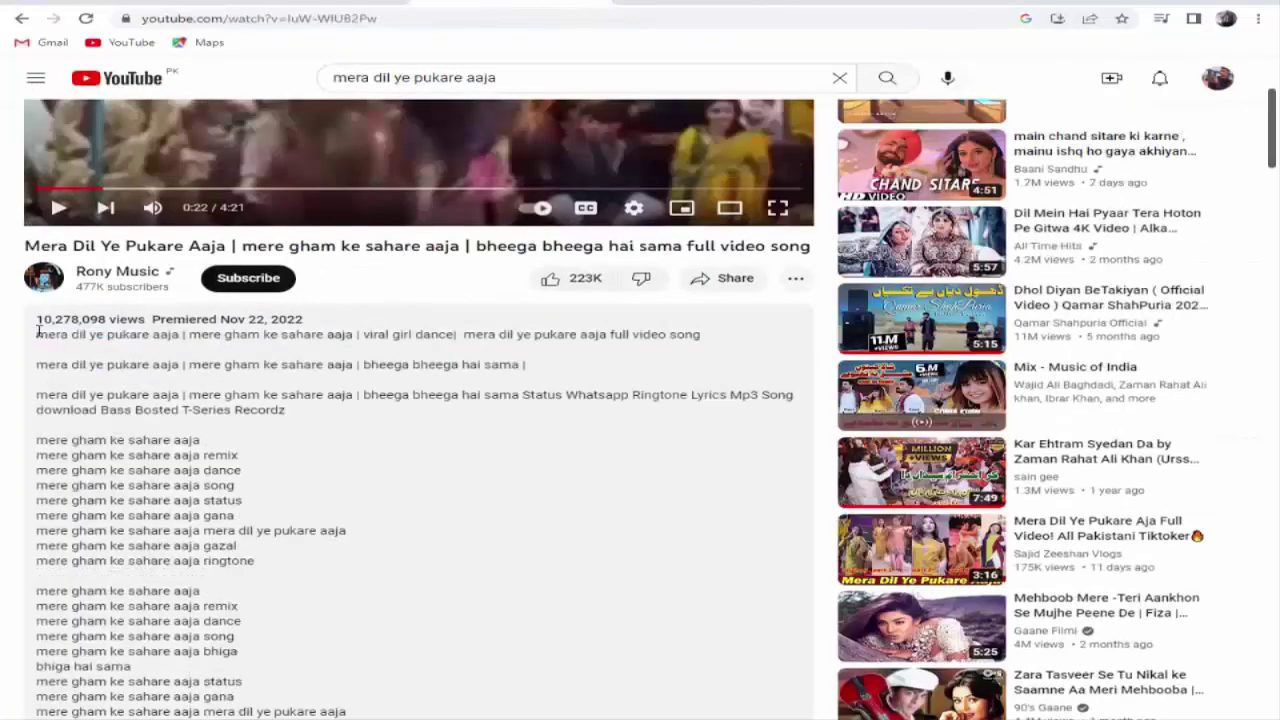
{"action": "left_click_drag", "start_coordinate": [36, 334], "coordinate": [300, 418]}
{"action": "right_click", "coordinate": [279, 391]}
{"action": "left_click", "coordinate": [310, 402]}
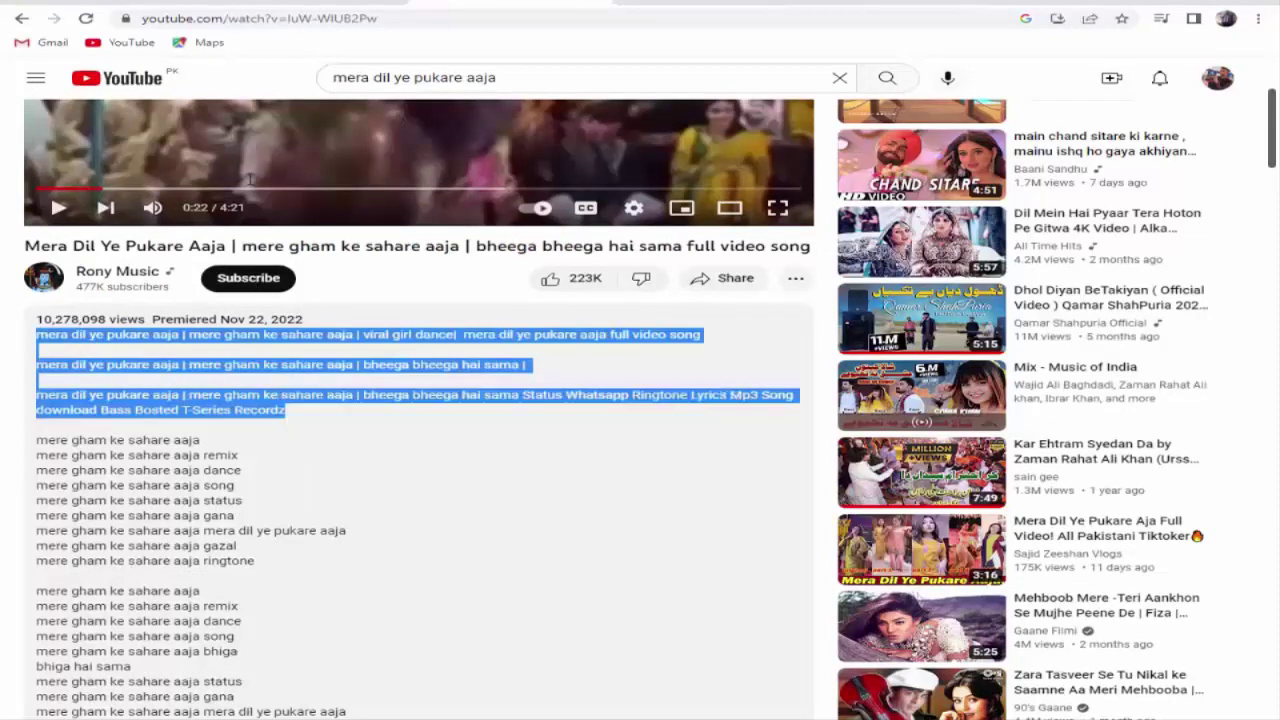
Paste the copied description paragraphs into the body of the Blogger post.
{"action": "left_click", "coordinate": [200, 5]}
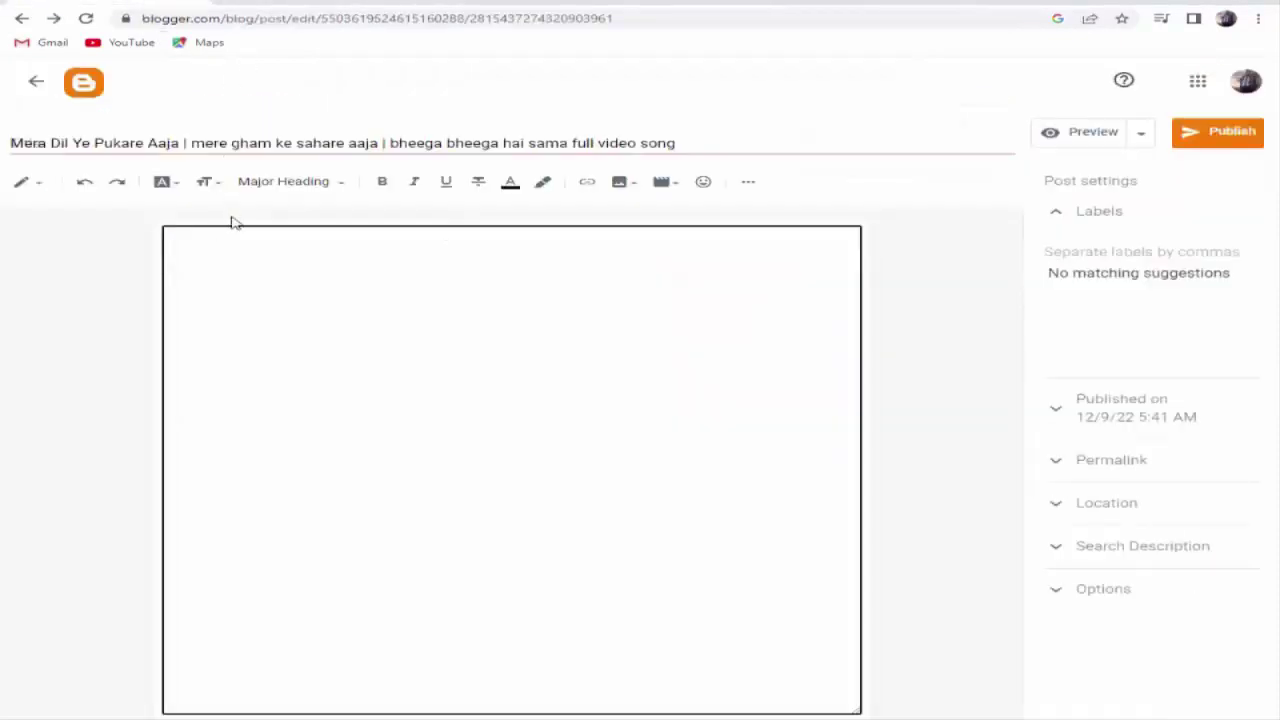
{"action": "right_click", "coordinate": [222, 236]}
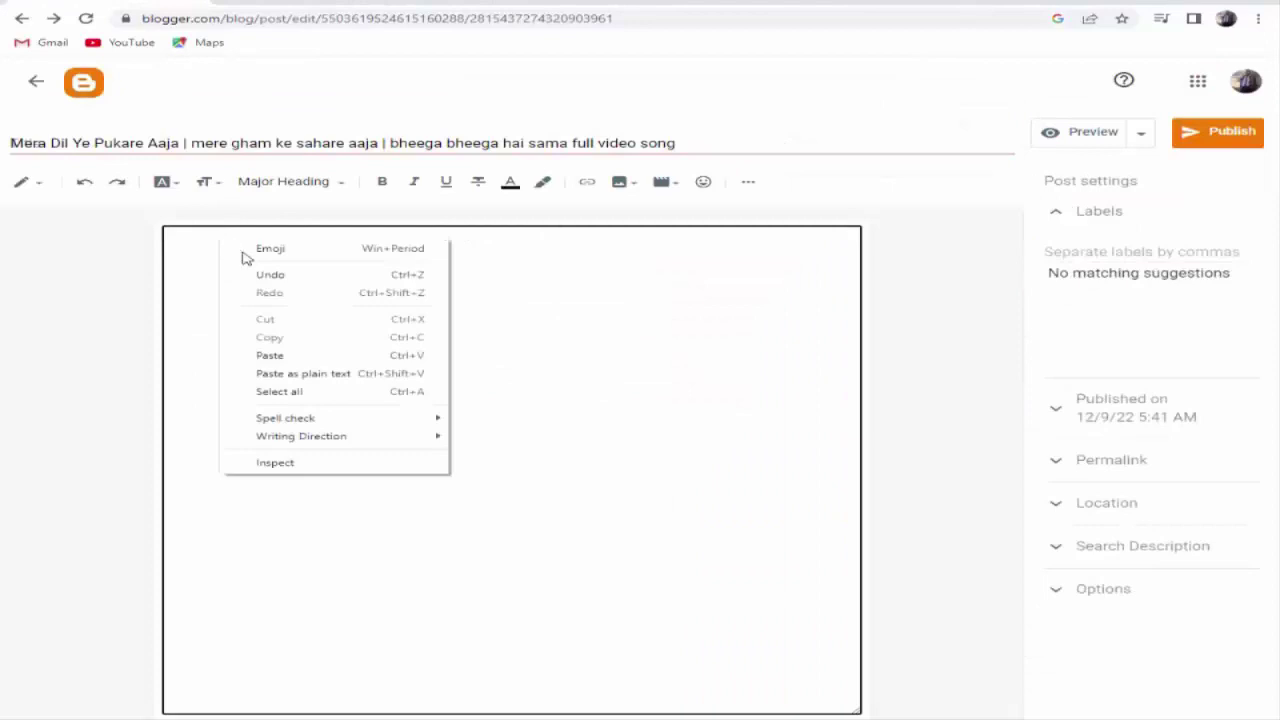
{"action": "left_click", "coordinate": [286, 355]}
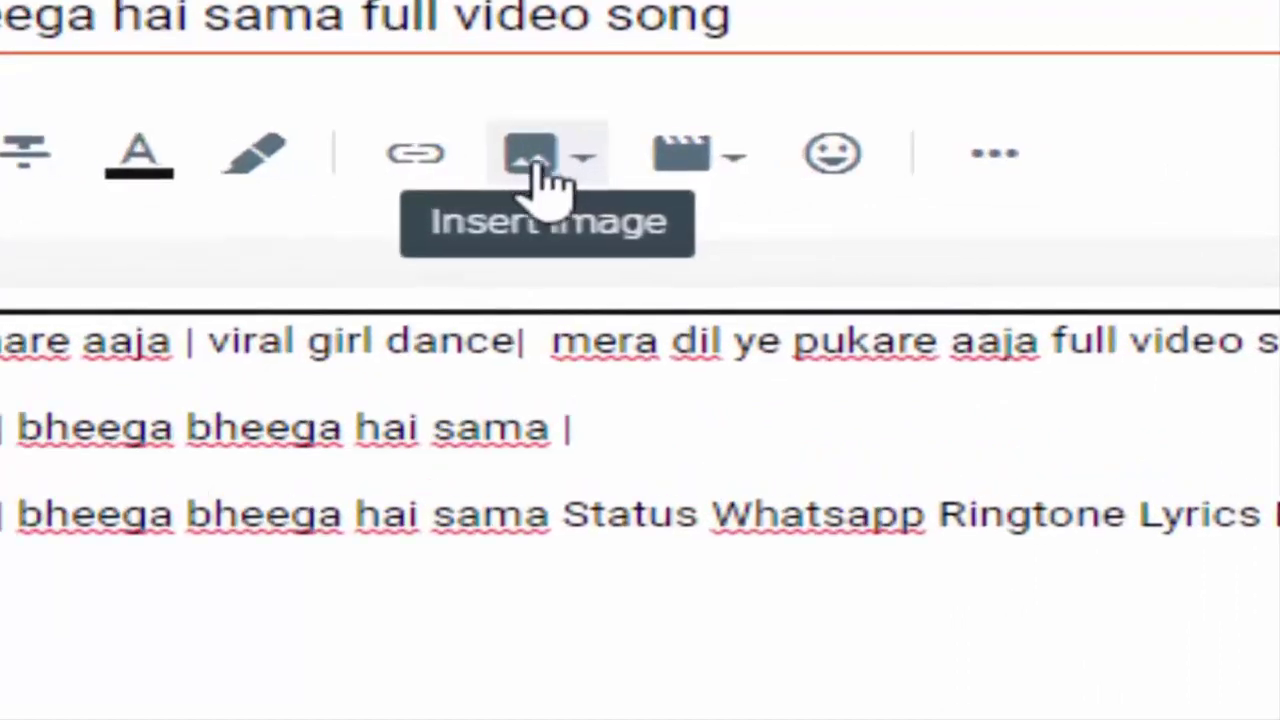
Upload the image mera dil from the computer's fiverr folder and insert it below the post text.
{"action": "left_click", "coordinate": [537, 168]}
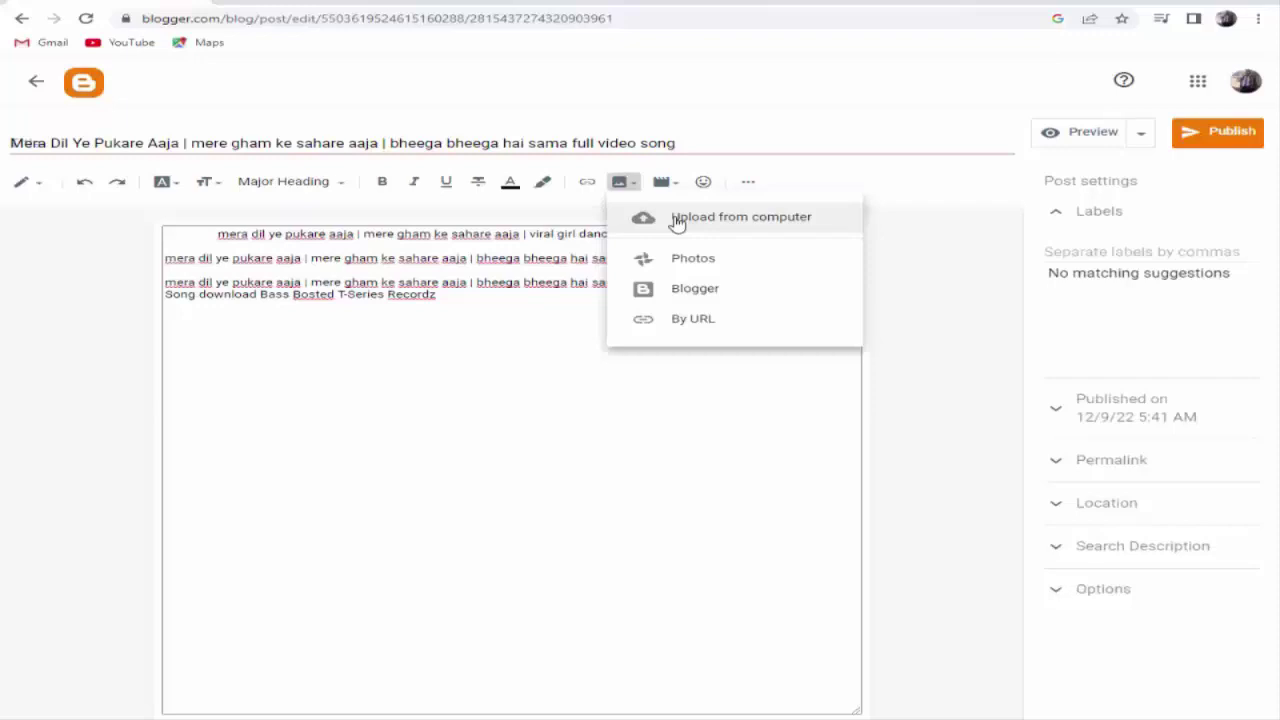
{"action": "left_click", "coordinate": [677, 219]}
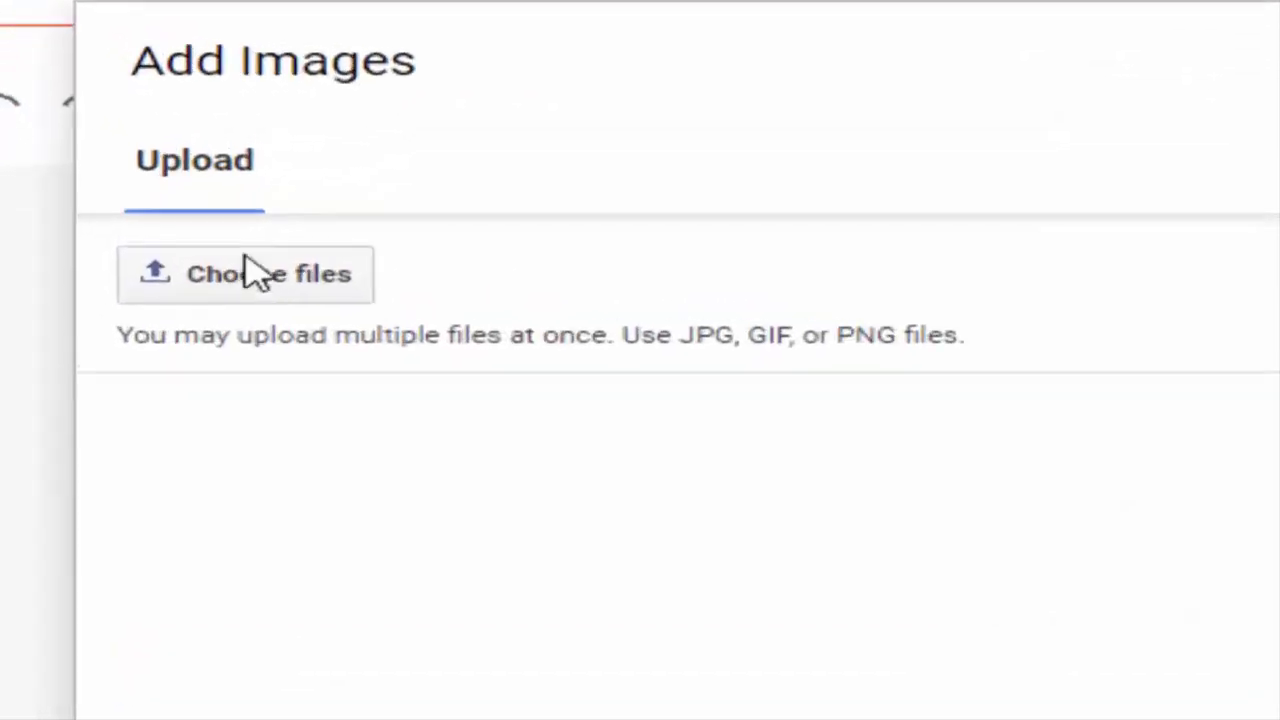
{"action": "left_click", "coordinate": [285, 270]}
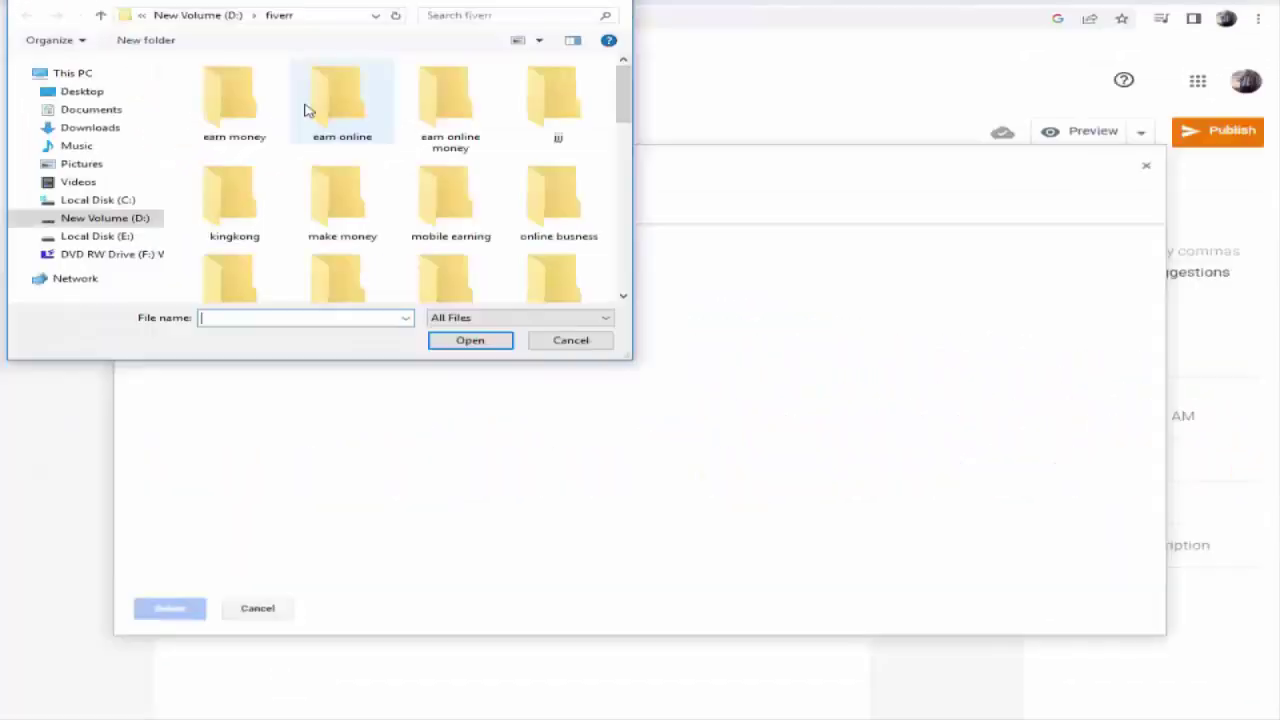
{"action": "scroll", "coordinate": [330, 150], "scroll_direction": "down", "scroll_amount": 10}
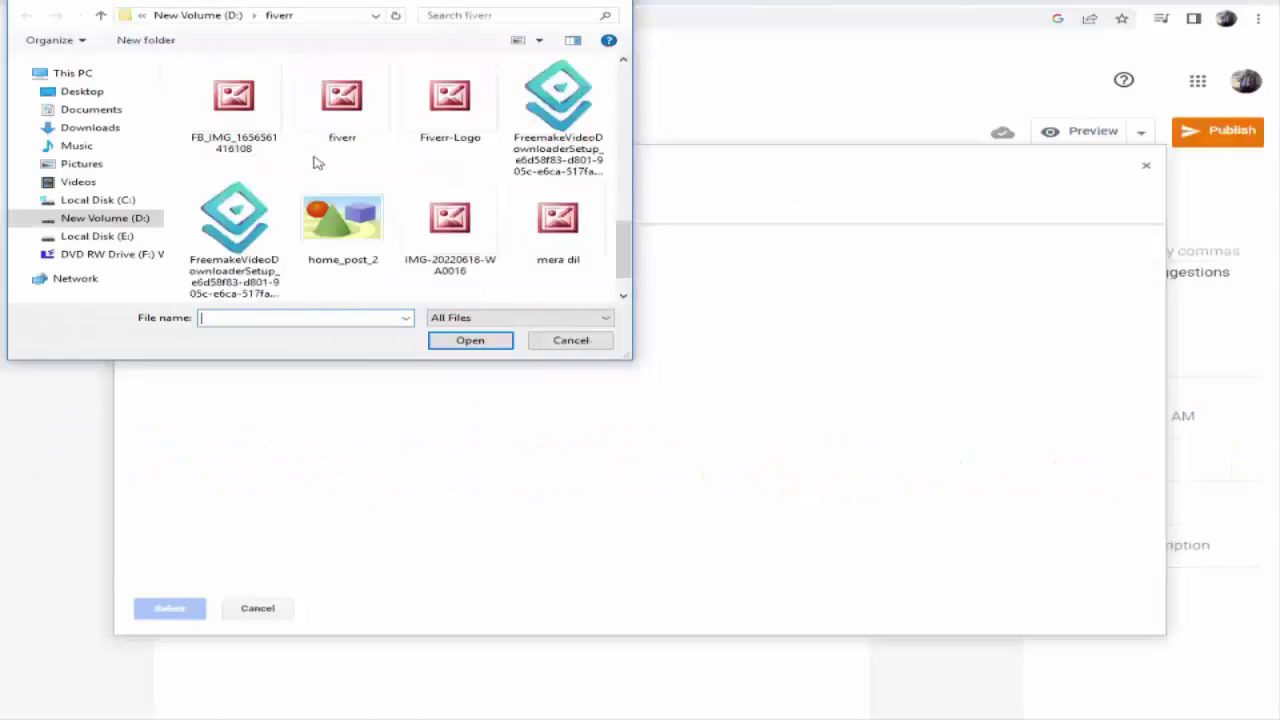
{"action": "left_click", "coordinate": [545, 237]}
{"action": "left_click", "coordinate": [488, 341]}
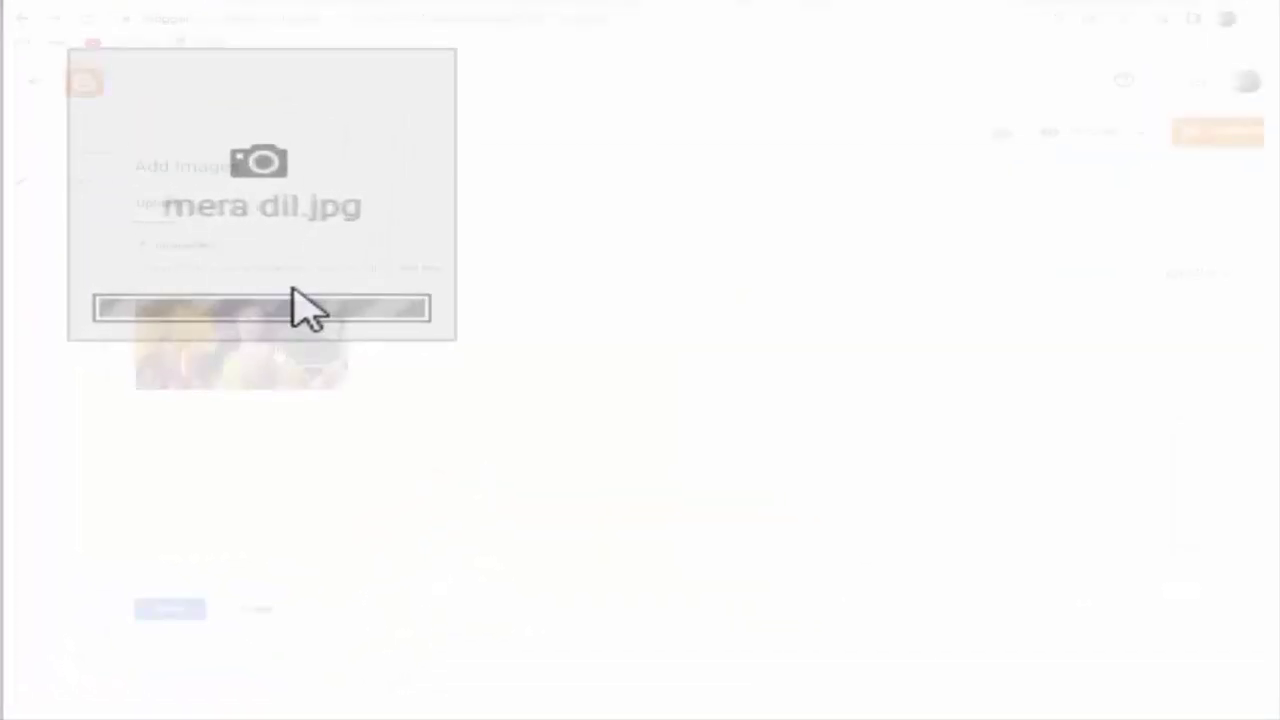
{"action": "left_click", "coordinate": [168, 609]}
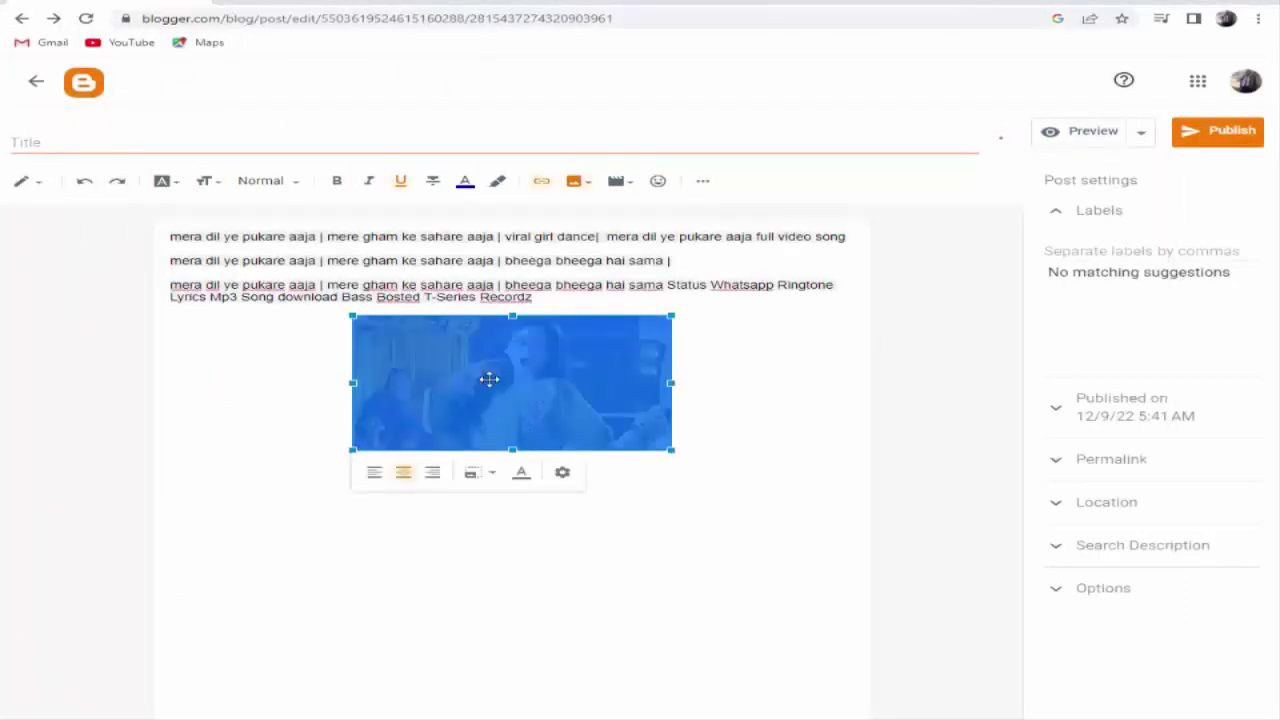
Enlarge the inserted image proportionally to fill more of the post's width, then deselect it.
{"action": "left_click", "coordinate": [691, 437]}
{"action": "left_click", "coordinate": [651, 435]}
{"action": "left_click_drag", "start_coordinate": [671, 450], "coordinate": [758, 535]}
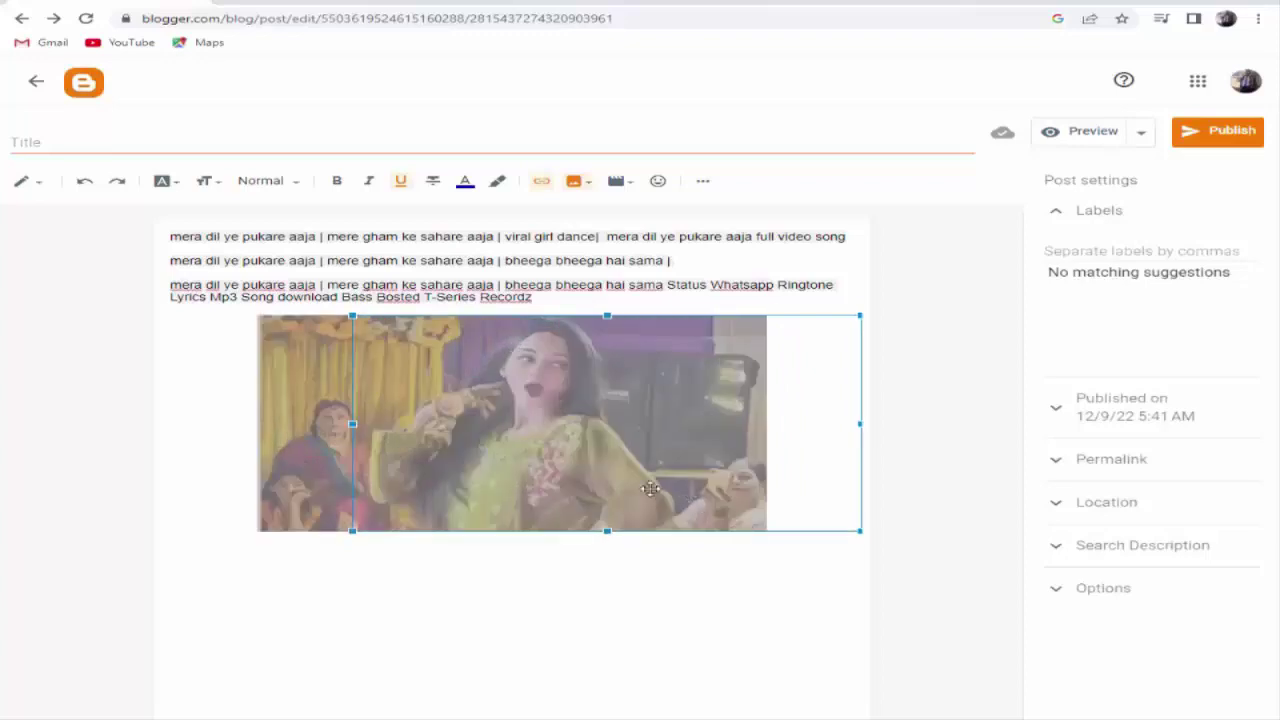
{"action": "left_click", "coordinate": [783, 530]}
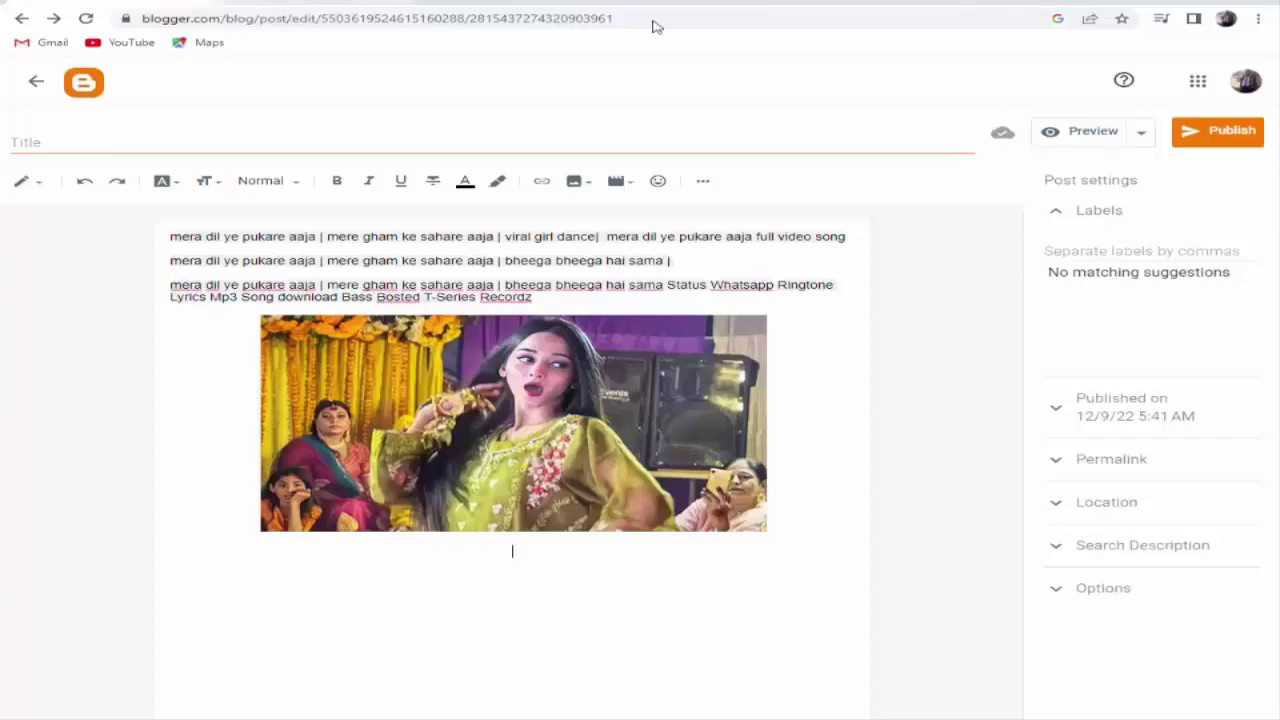
Return to the YouTube video and copy the description's keyword lists, from "mere gham ke sahare aaja" through the last "mera dil ye pukare aaja newversion".
{"action": "left_click", "coordinate": [482, 2]}
{"action": "scroll", "coordinate": [88, 183], "scroll_direction": "down", "scroll_amount": 3}
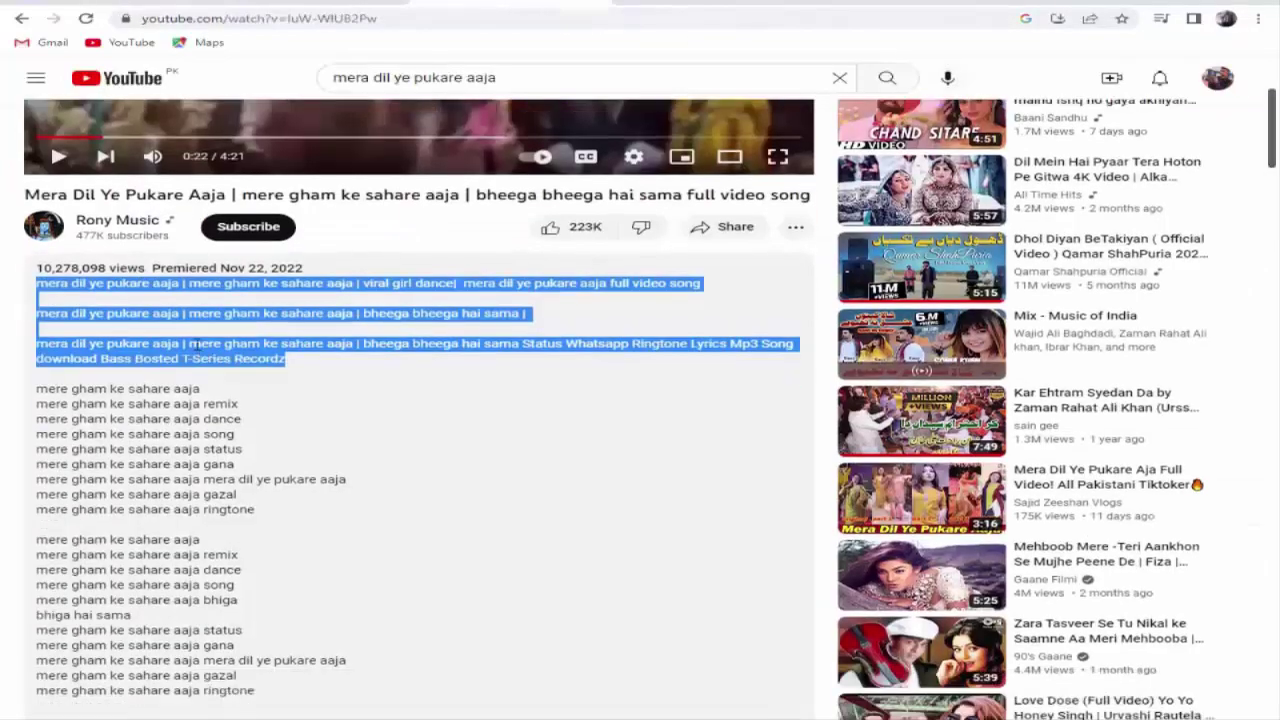
{"action": "left_click_drag", "start_coordinate": [36, 142], "coordinate": [257, 663]}
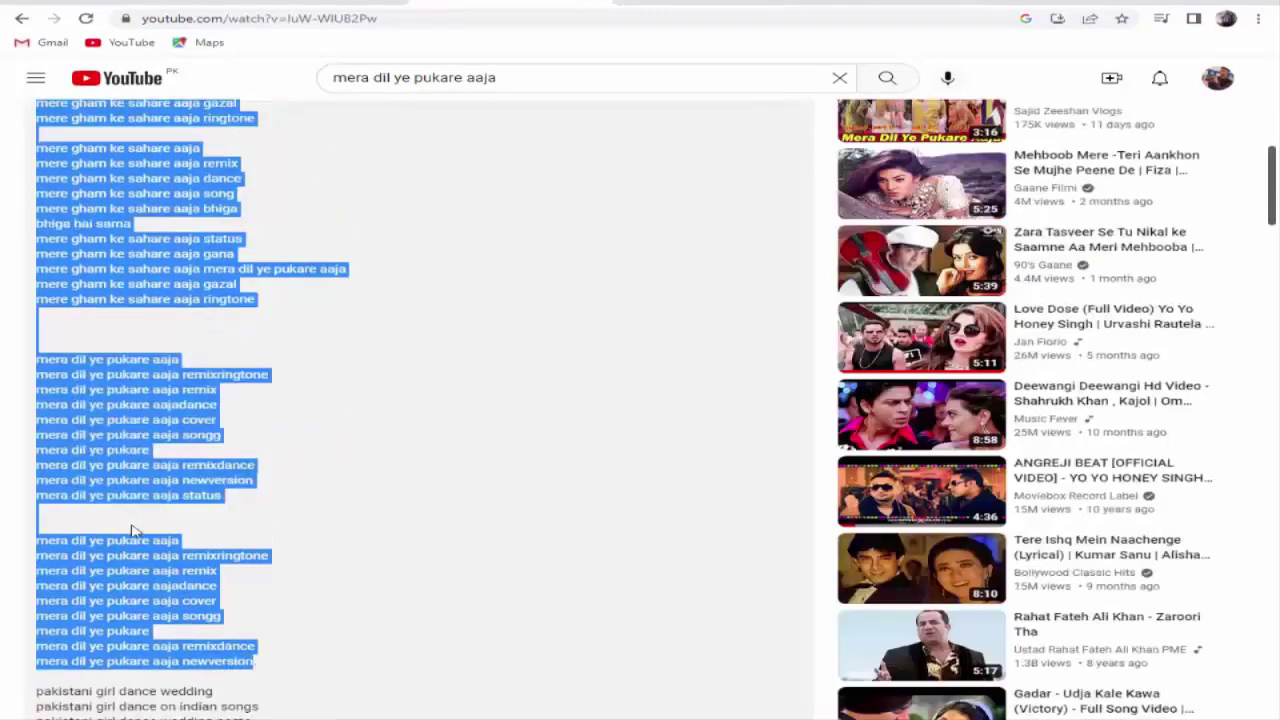
{"action": "right_click", "coordinate": [148, 580]}
{"action": "left_click", "coordinate": [178, 598]}
Paste the copied keyword lists below the image in the Blogger post.
{"action": "left_click", "coordinate": [54, 3]}
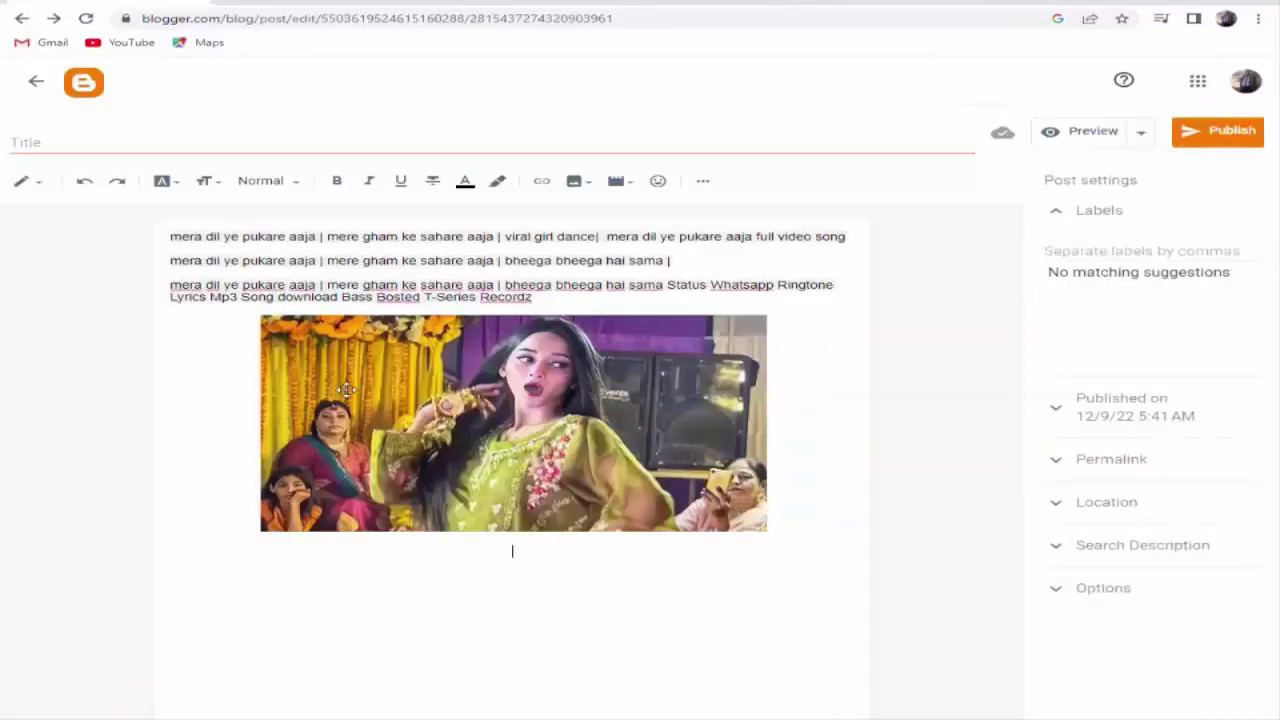
{"action": "right_click", "coordinate": [346, 557]}
{"action": "left_click", "coordinate": [402, 434]}
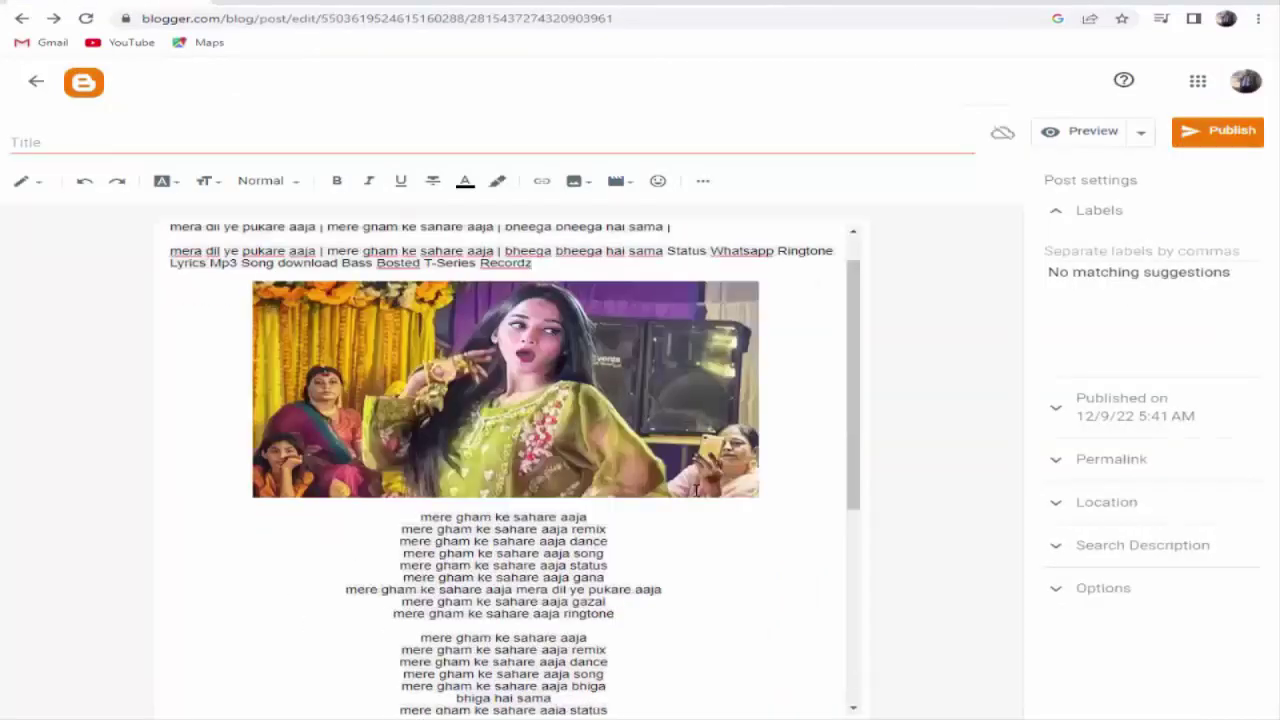
{"action": "scroll", "coordinate": [694, 489], "scroll_direction": "down", "scroll_amount": 5}
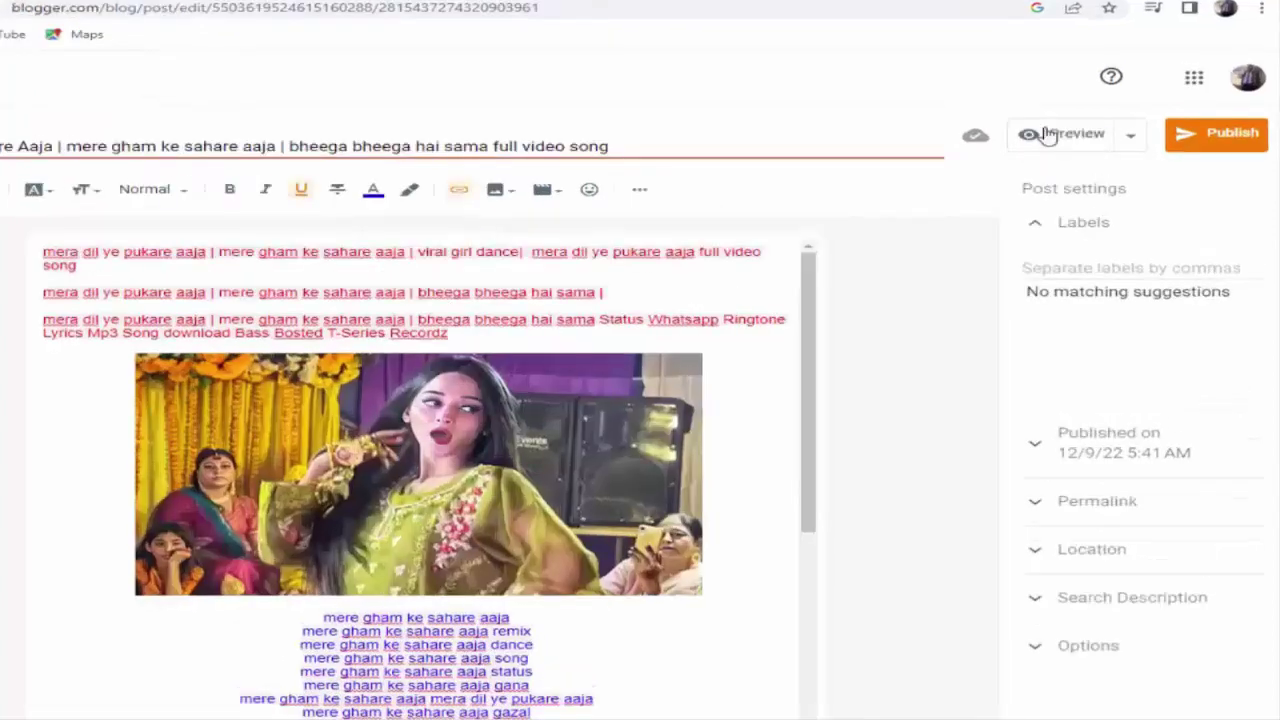
Preview the post and examine its title, coloured text, image and keyword lists, then return to the editor.
{"action": "left_click", "coordinate": [1047, 135]}
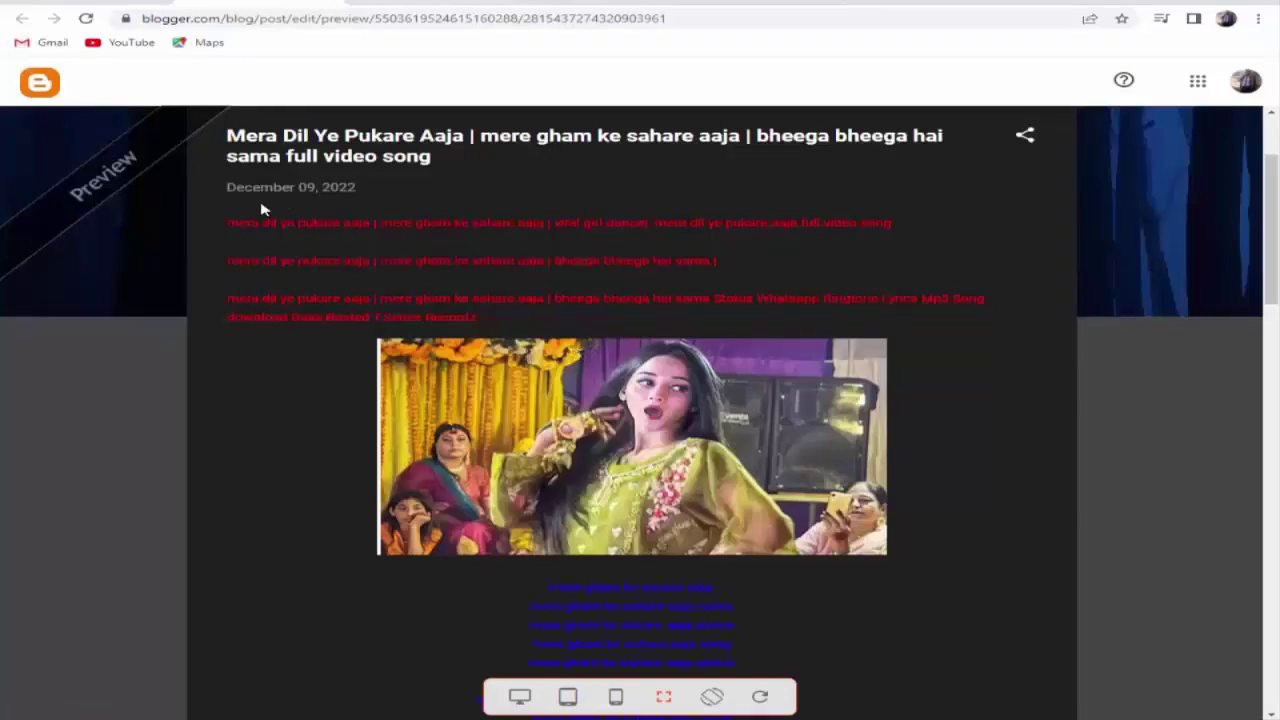
{"action": "scroll", "coordinate": [277, 217], "scroll_direction": "down", "scroll_amount": 3}
{"action": "scroll", "coordinate": [277, 217], "scroll_direction": "up", "scroll_amount": 3}
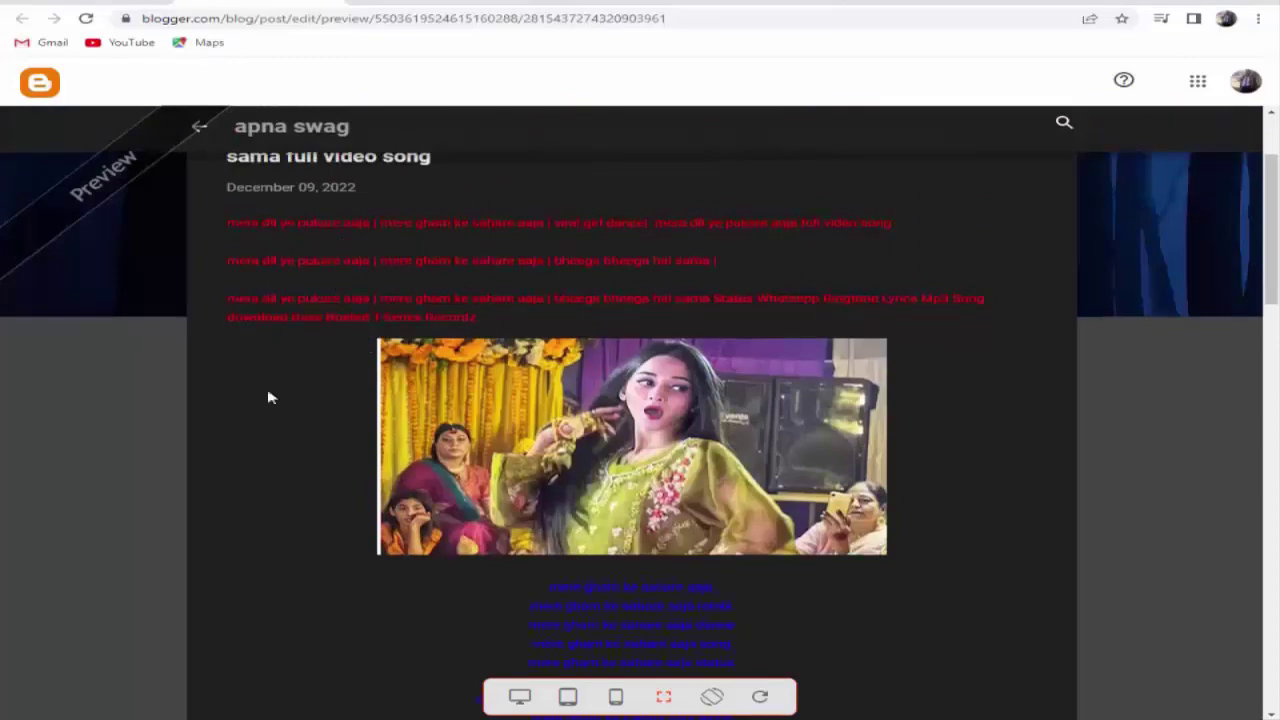
{"action": "scroll", "coordinate": [266, 400], "scroll_direction": "down", "scroll_amount": 1}
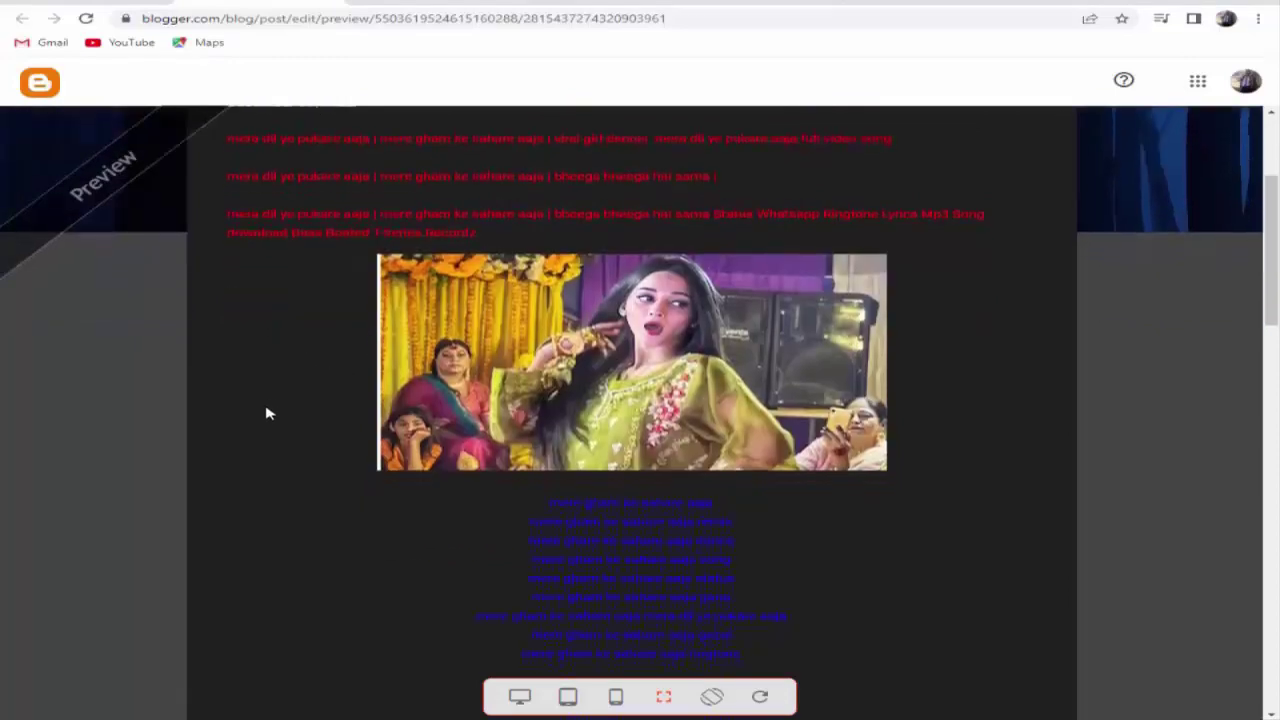
{"action": "scroll", "coordinate": [266, 413], "scroll_direction": "down", "scroll_amount": 3}
{"action": "scroll", "coordinate": [266, 413], "scroll_direction": "down", "scroll_amount": 4}
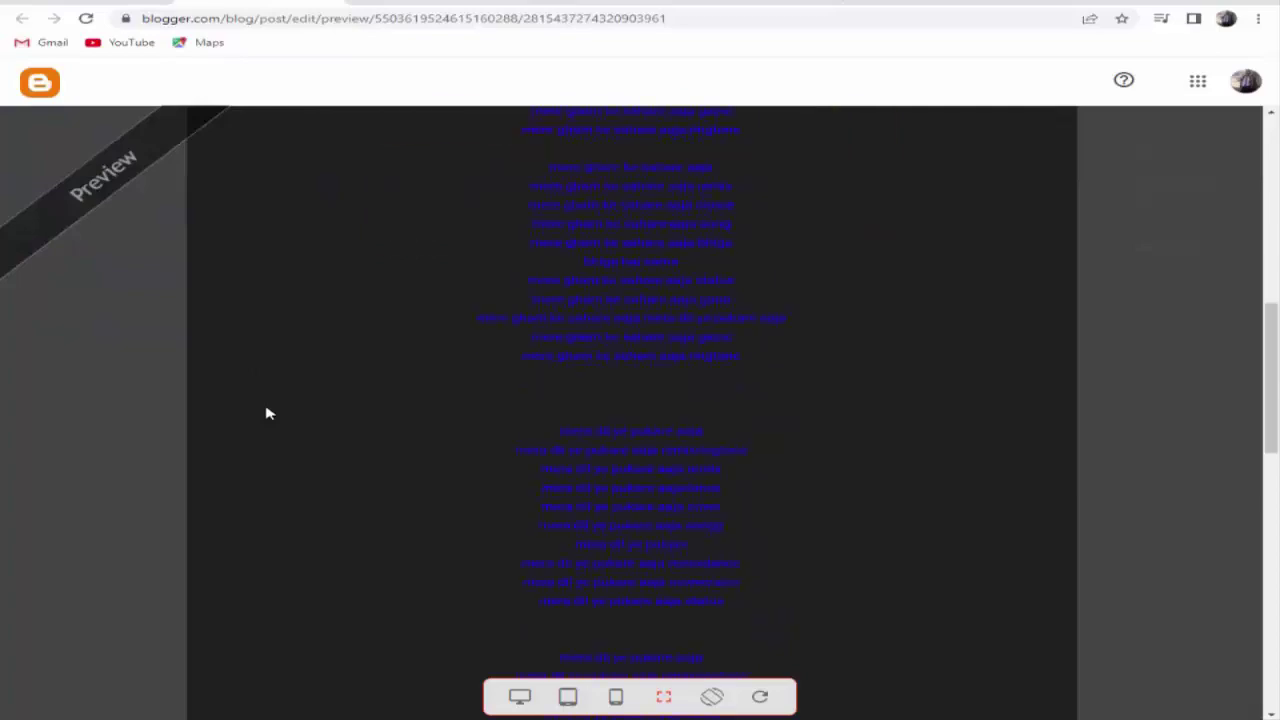
{"action": "scroll", "coordinate": [266, 412], "scroll_direction": "down", "scroll_amount": 3}
{"action": "key", "text": "Escape"}
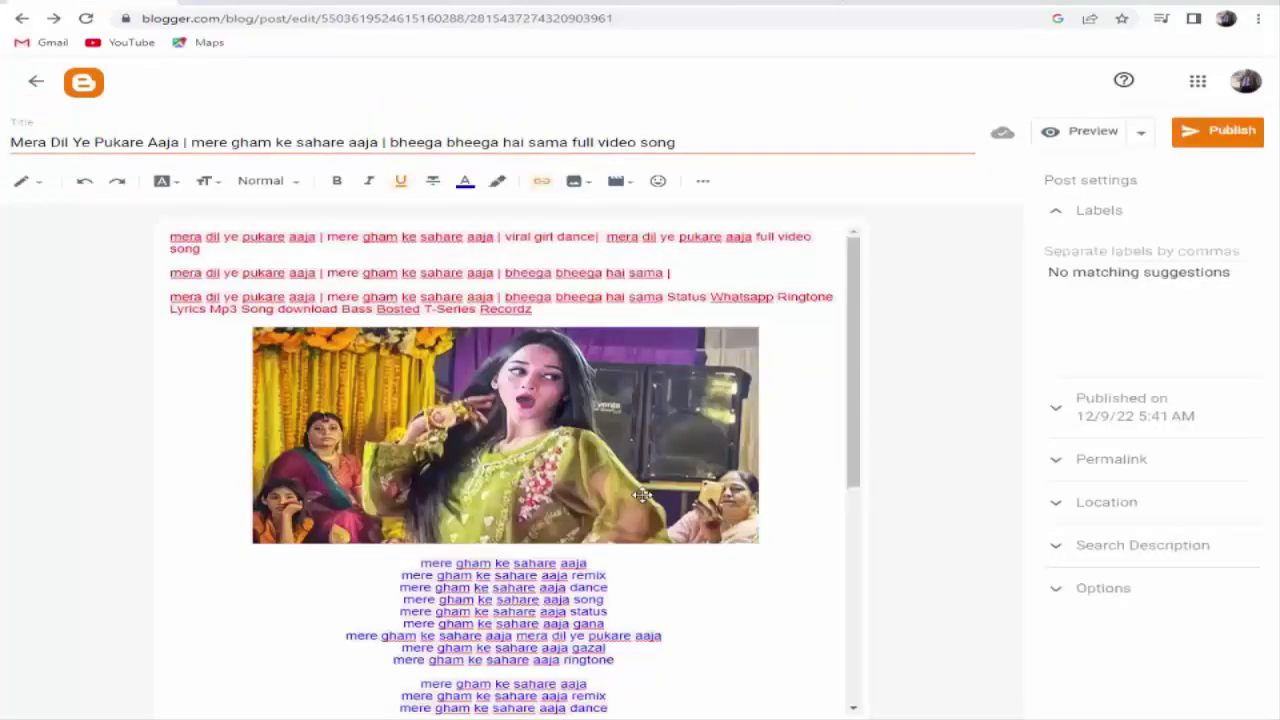
Publish the Mera Dil Ye Pukare Aaja post and open it for viewing from the post list.
{"action": "left_click", "coordinate": [1228, 138]}
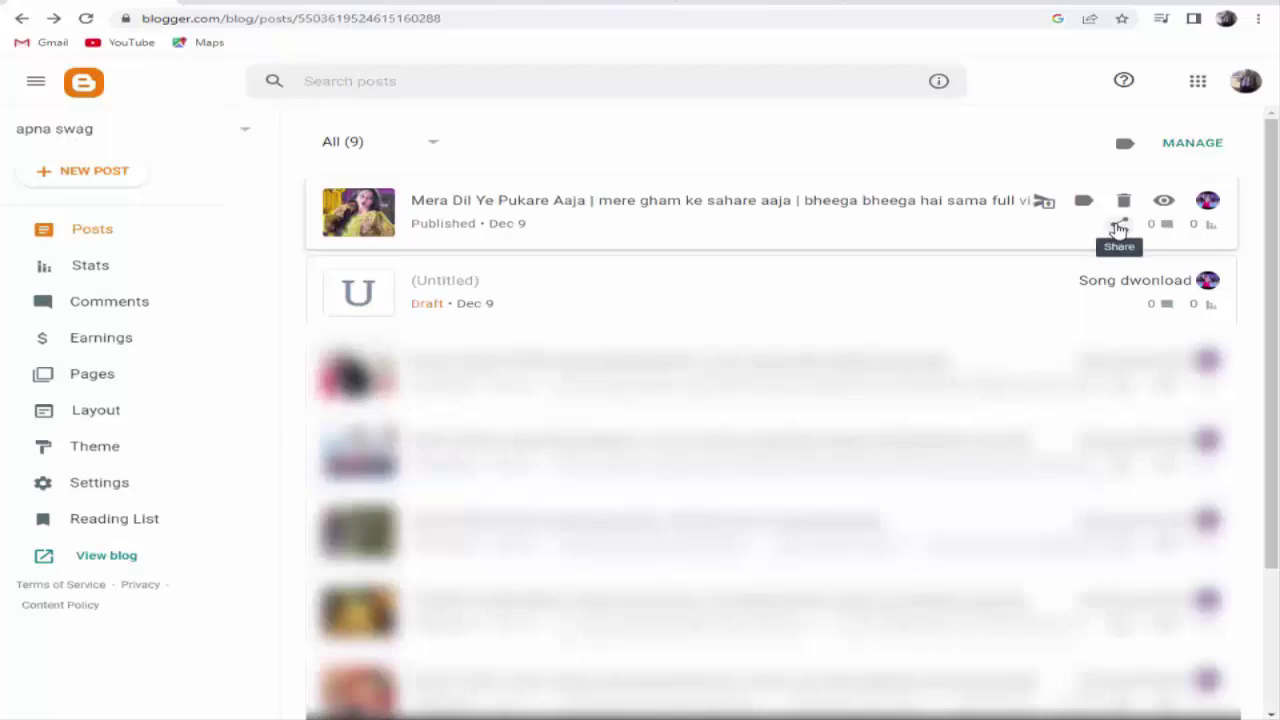
{"action": "left_click", "coordinate": [1163, 200]}
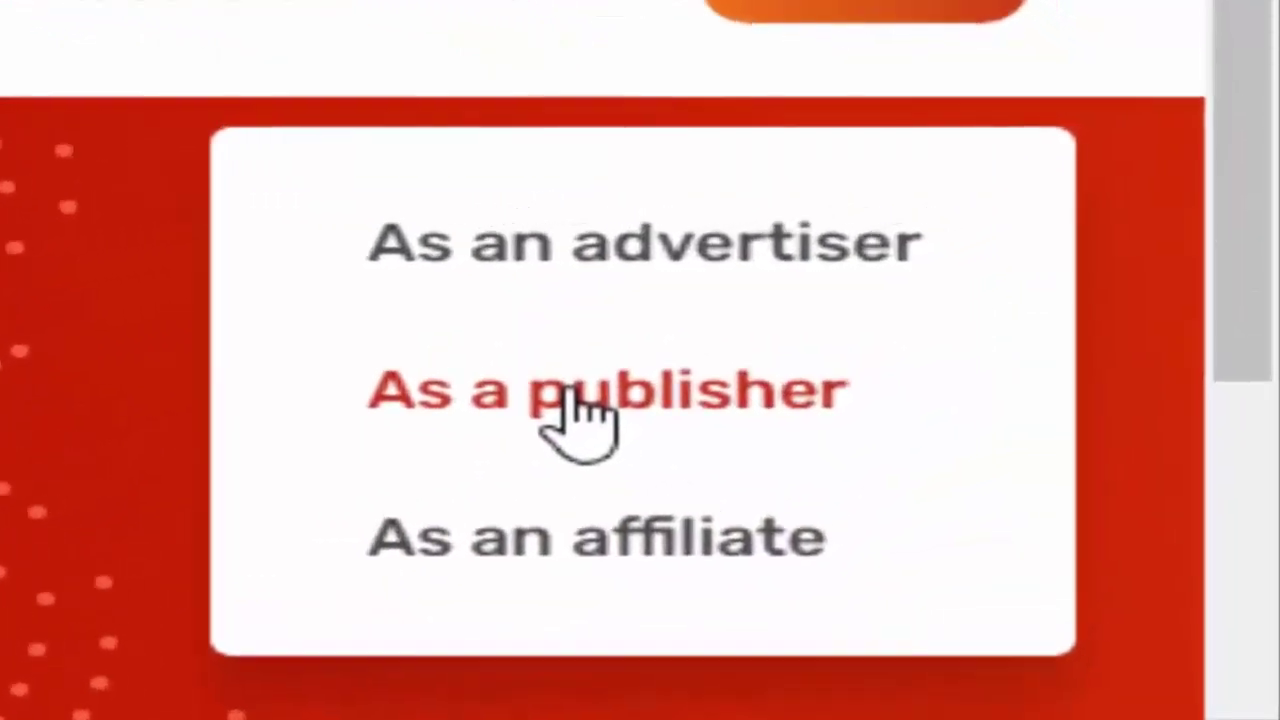
Open the publisher sign-up form, choose Facebook as messenger and bitcoin as payment method, and accept the terms and privacy policy.
{"action": "left_click", "coordinate": [700, 352]}
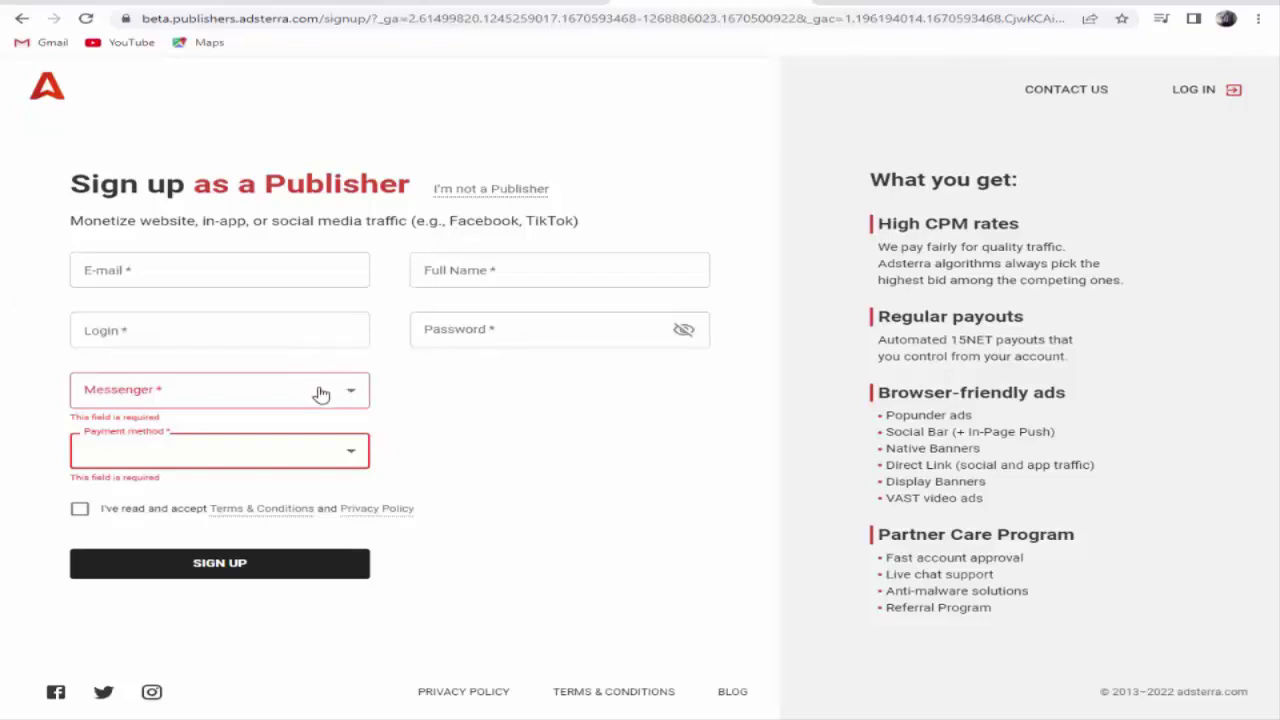
{"action": "left_click", "coordinate": [358, 393]}
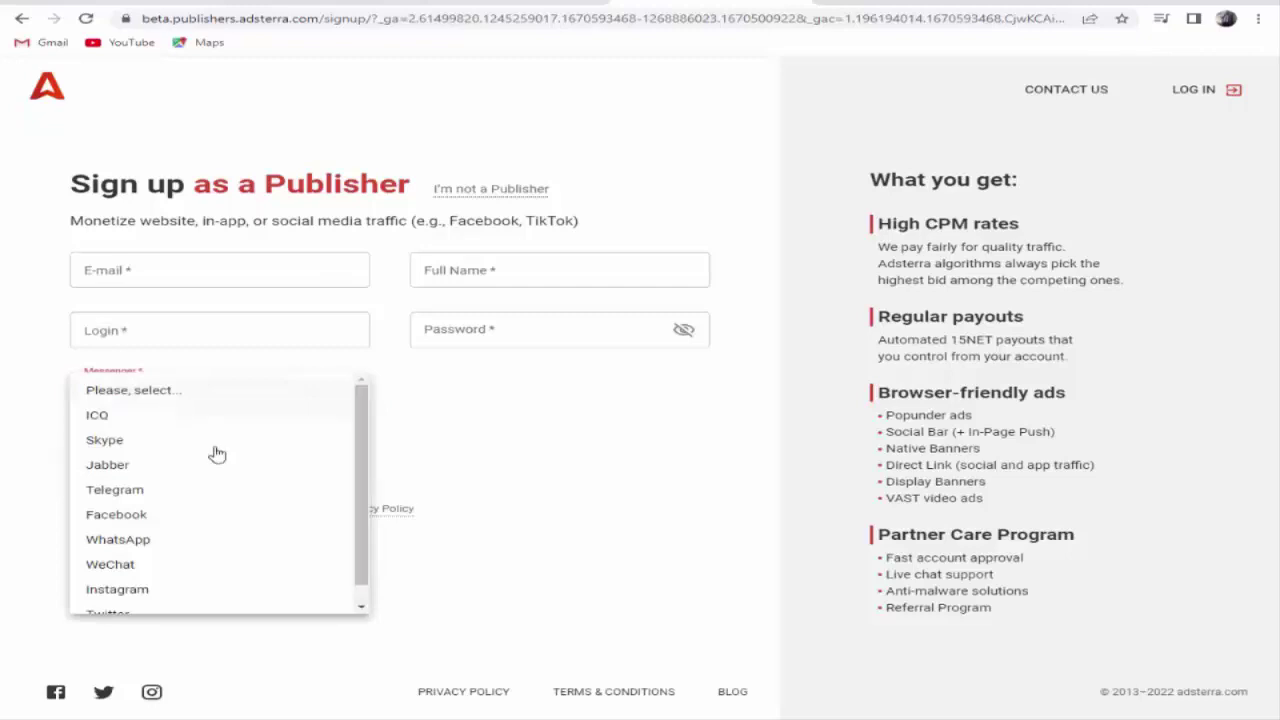
{"action": "left_click", "coordinate": [142, 516]}
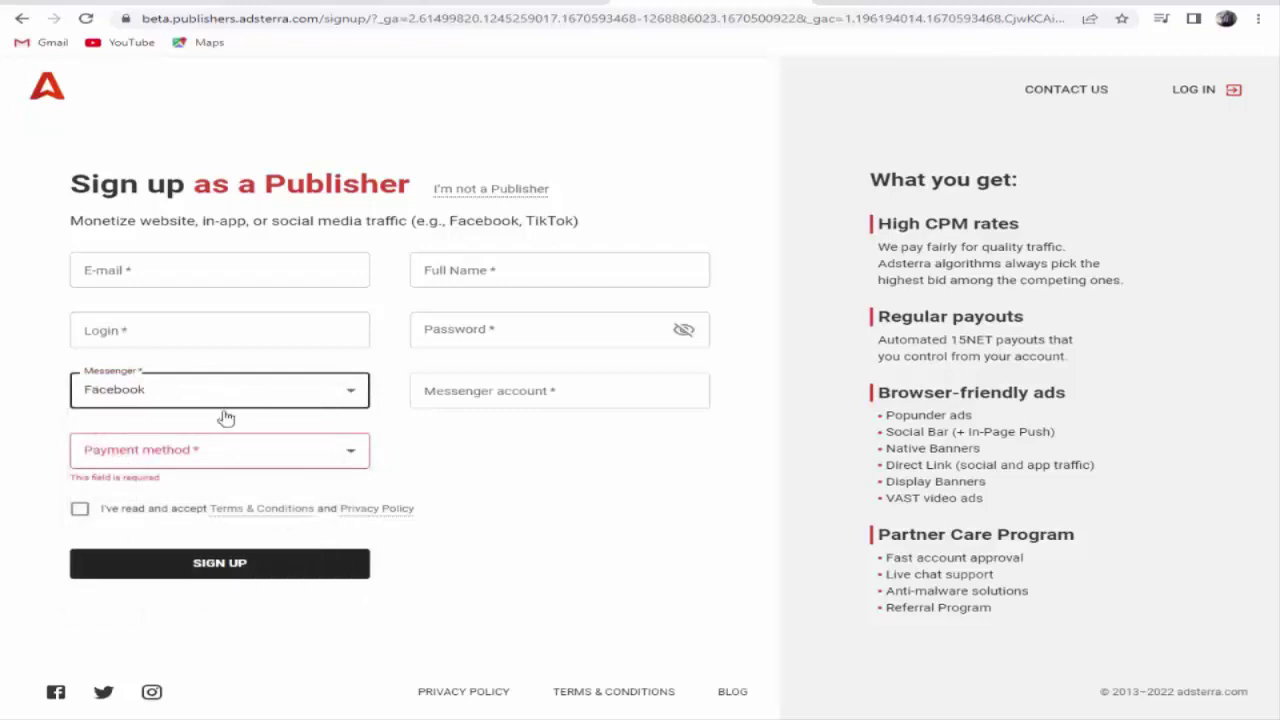
{"action": "left_click", "coordinate": [351, 452]}
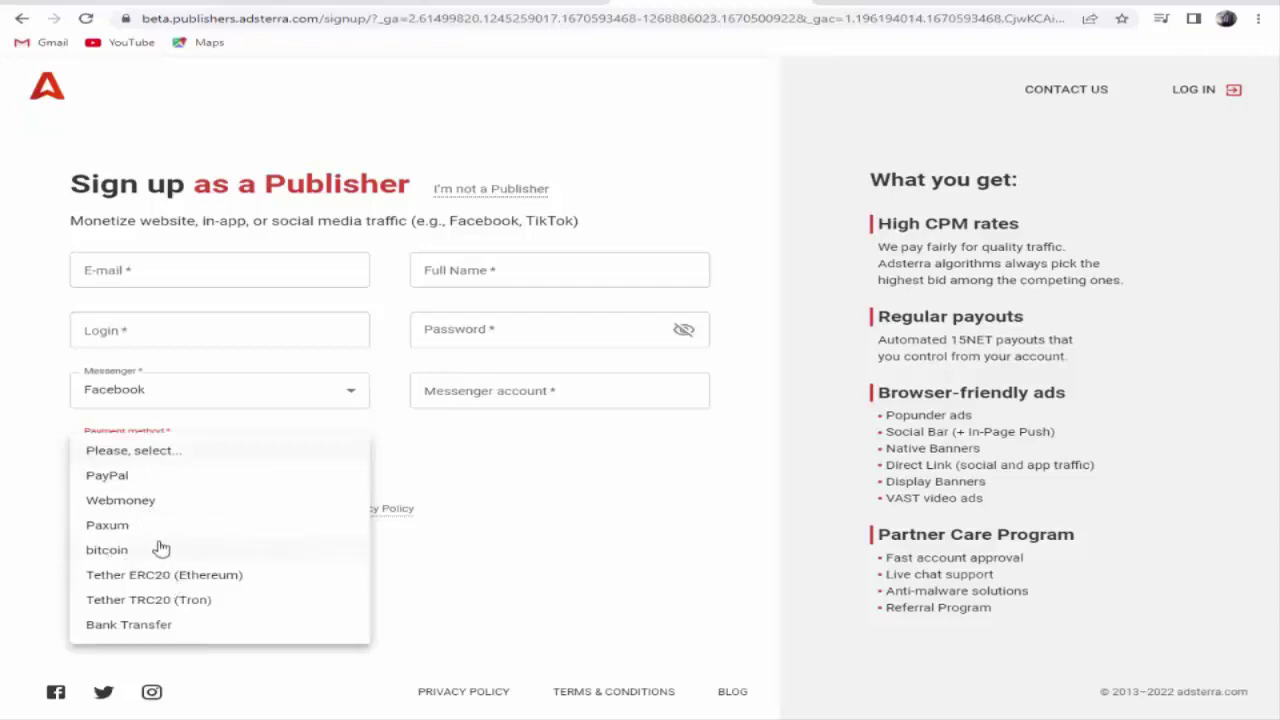
{"action": "left_click", "coordinate": [108, 550]}
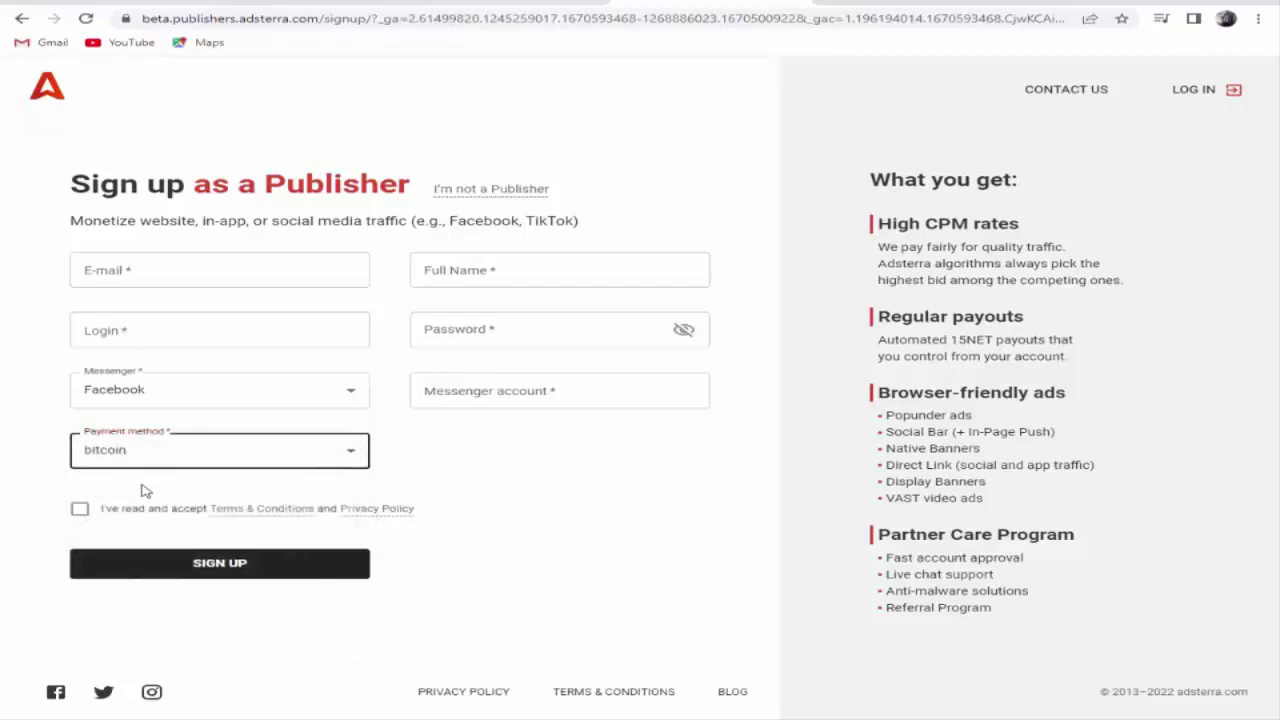
{"action": "left_click", "coordinate": [80, 508]}
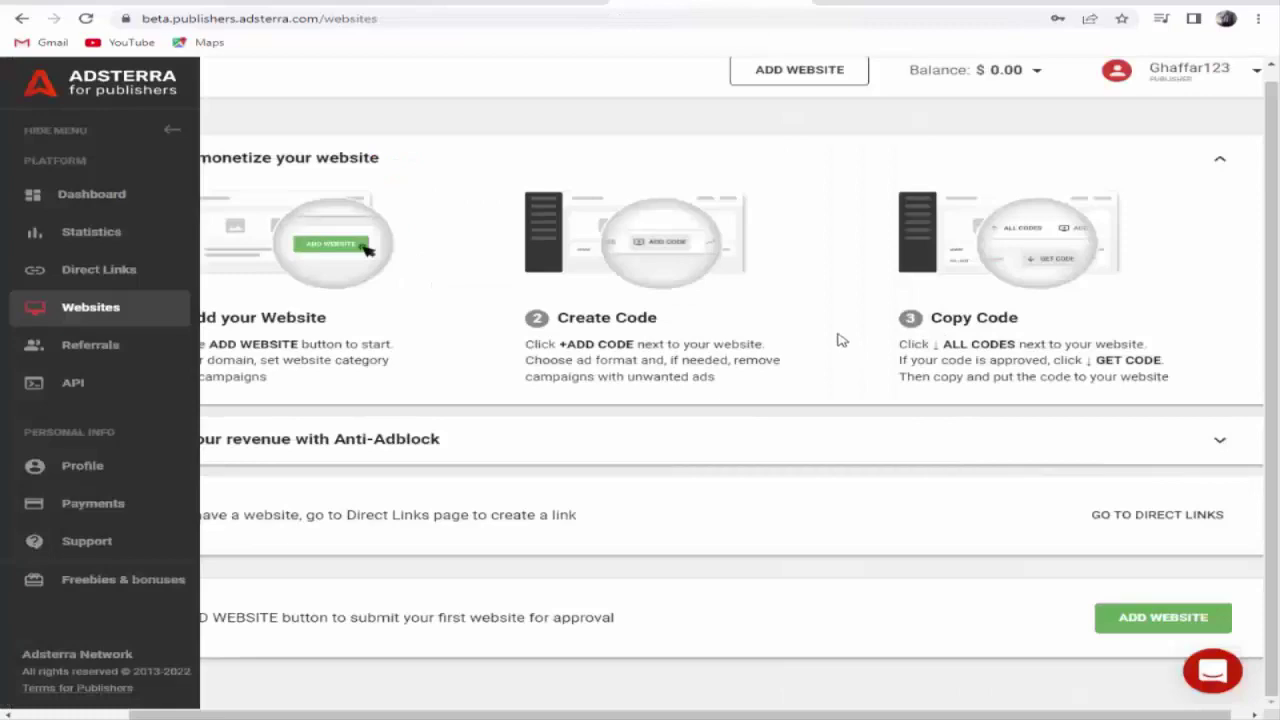
{"action": "scroll", "coordinate": [838, 335], "scroll_direction": "up", "scroll_amount": 1}
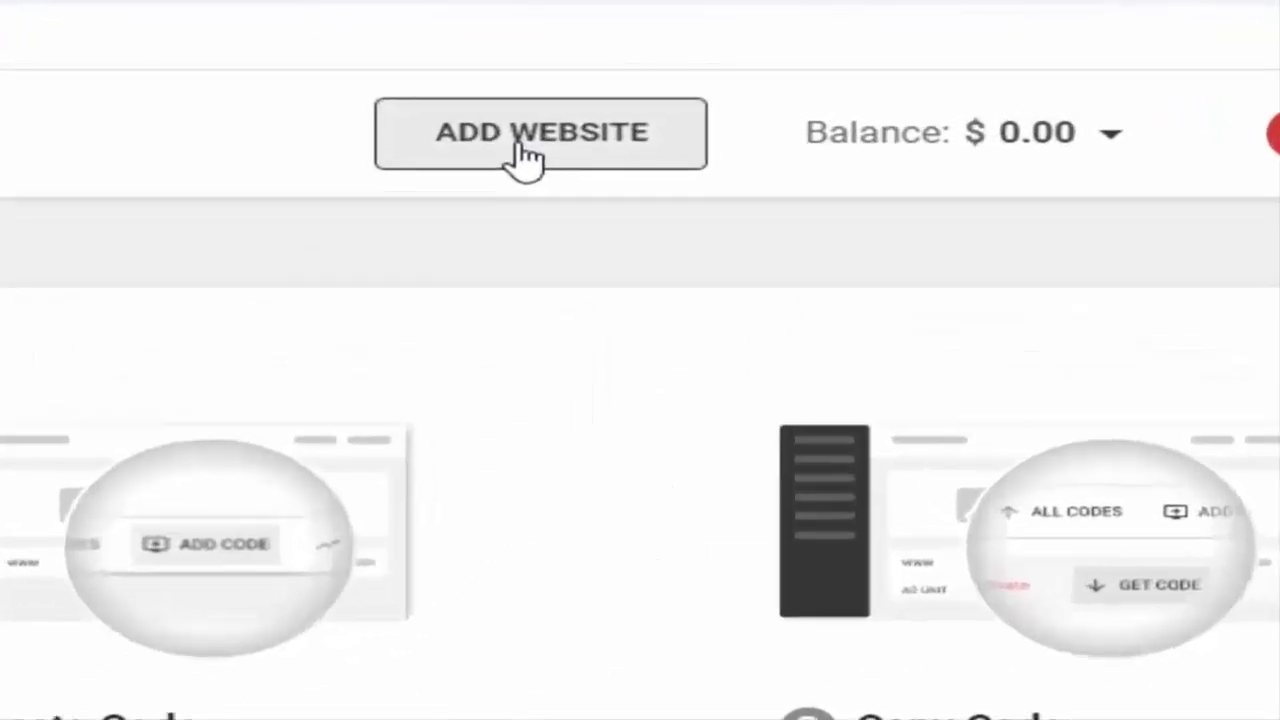
{"action": "left_click", "coordinate": [425, 180]}
{"action": "left_click", "coordinate": [329, 206]}
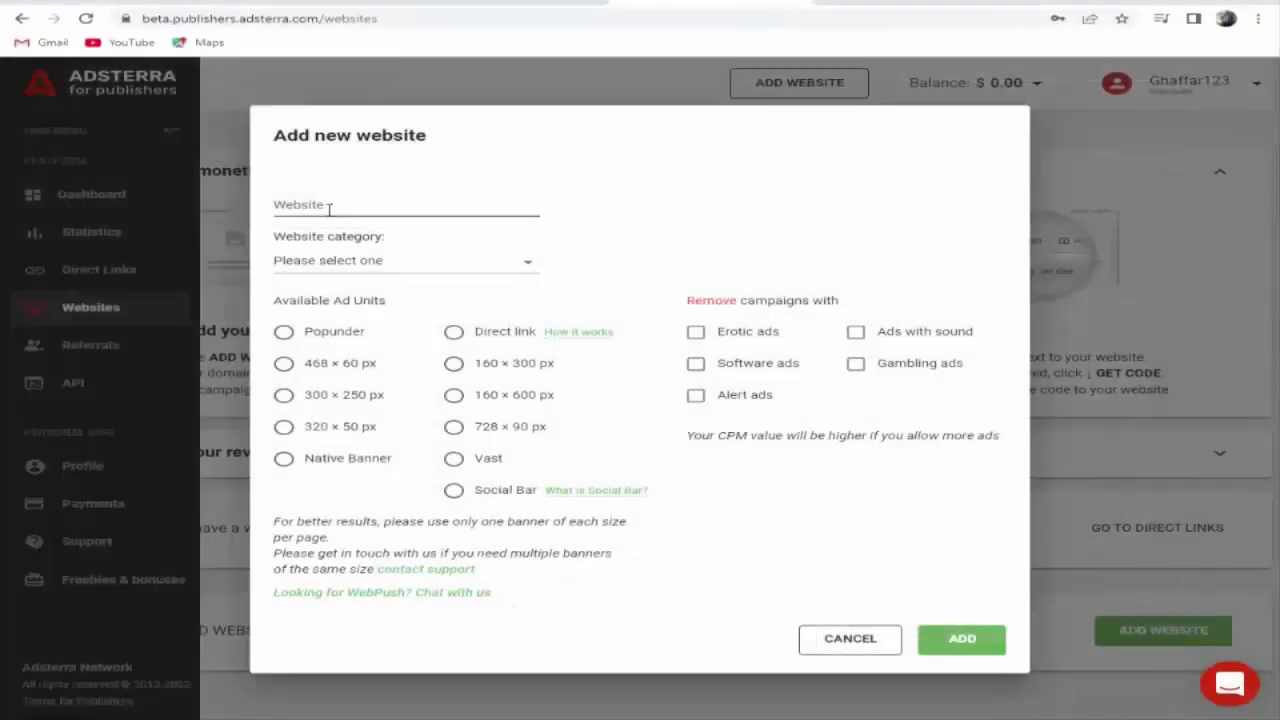
{"action": "right_click", "coordinate": [278, 205]}
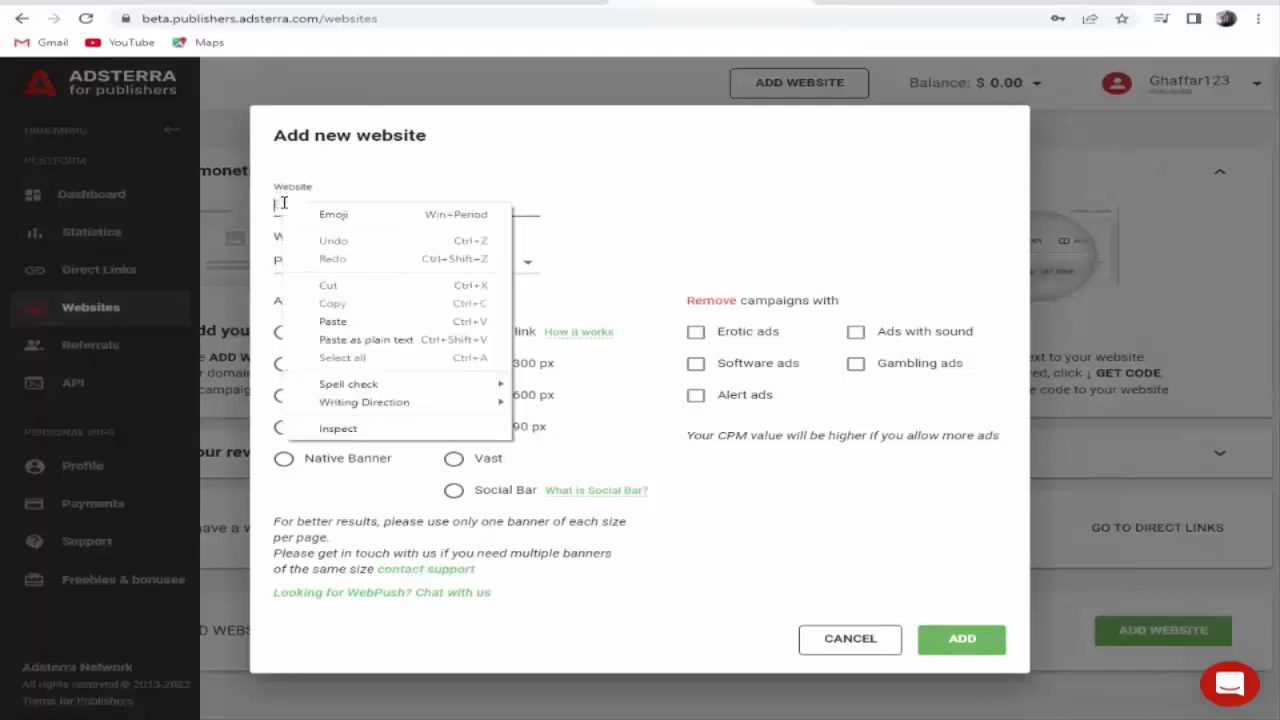
{"action": "left_click", "coordinate": [334, 320]}
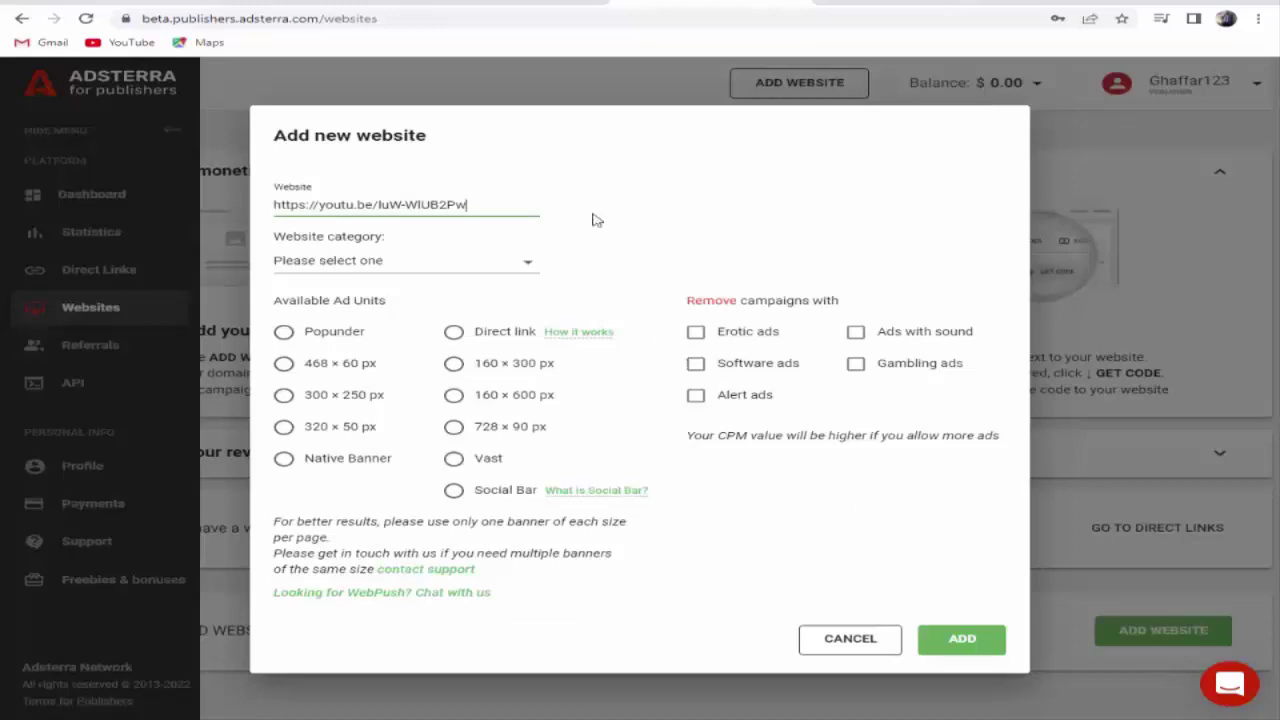
Set the website category to Social, choose the Popunder ad unit, and submit the new website.
{"action": "left_click", "coordinate": [521, 268]}
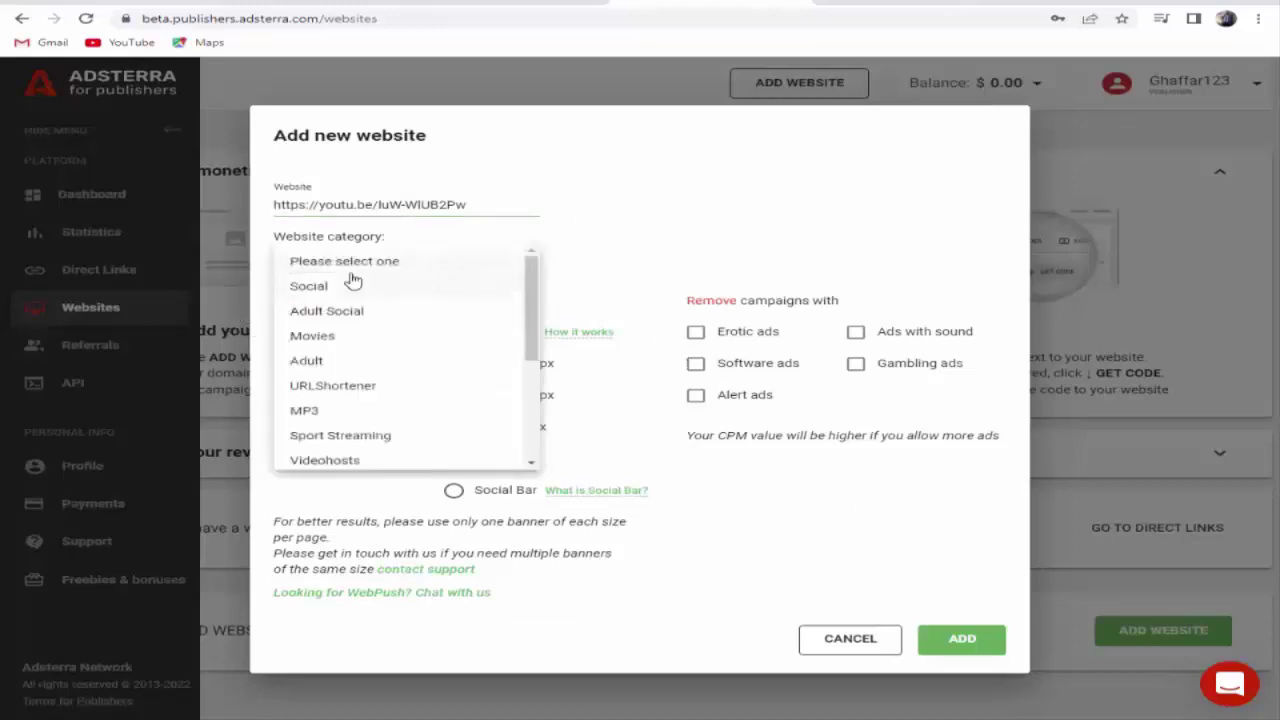
{"action": "left_click", "coordinate": [312, 290]}
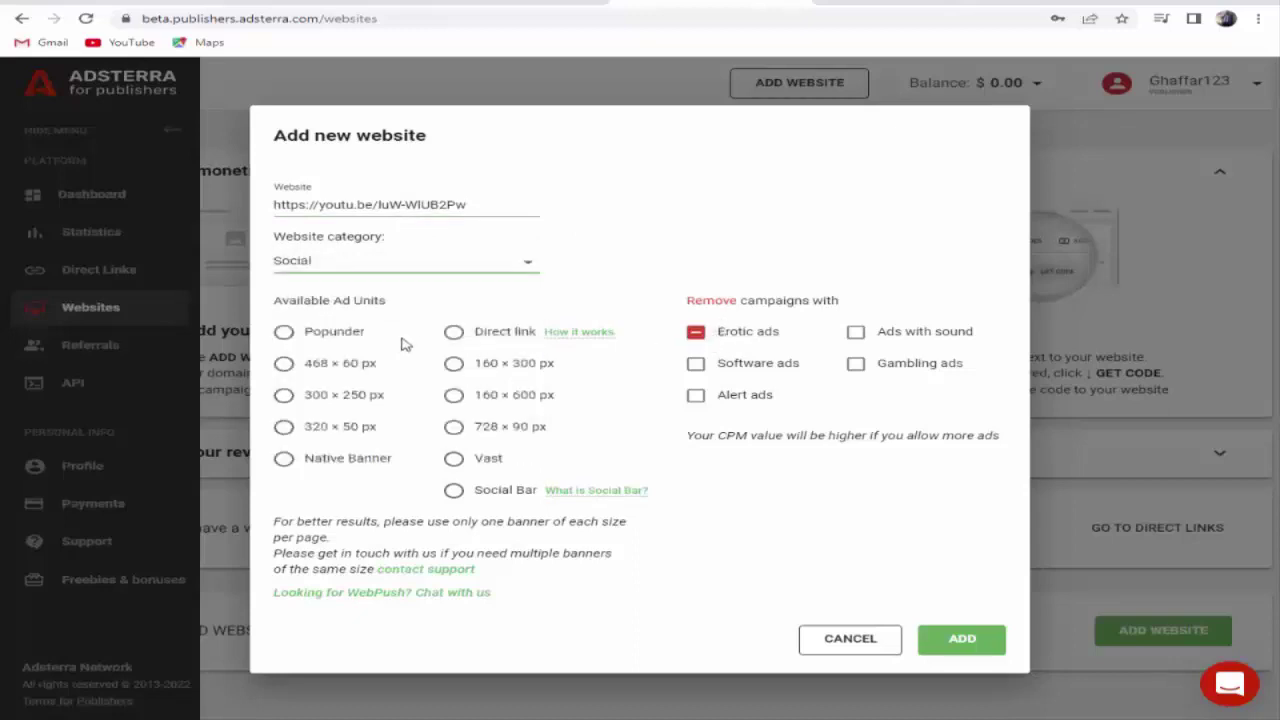
{"action": "left_click", "coordinate": [284, 334]}
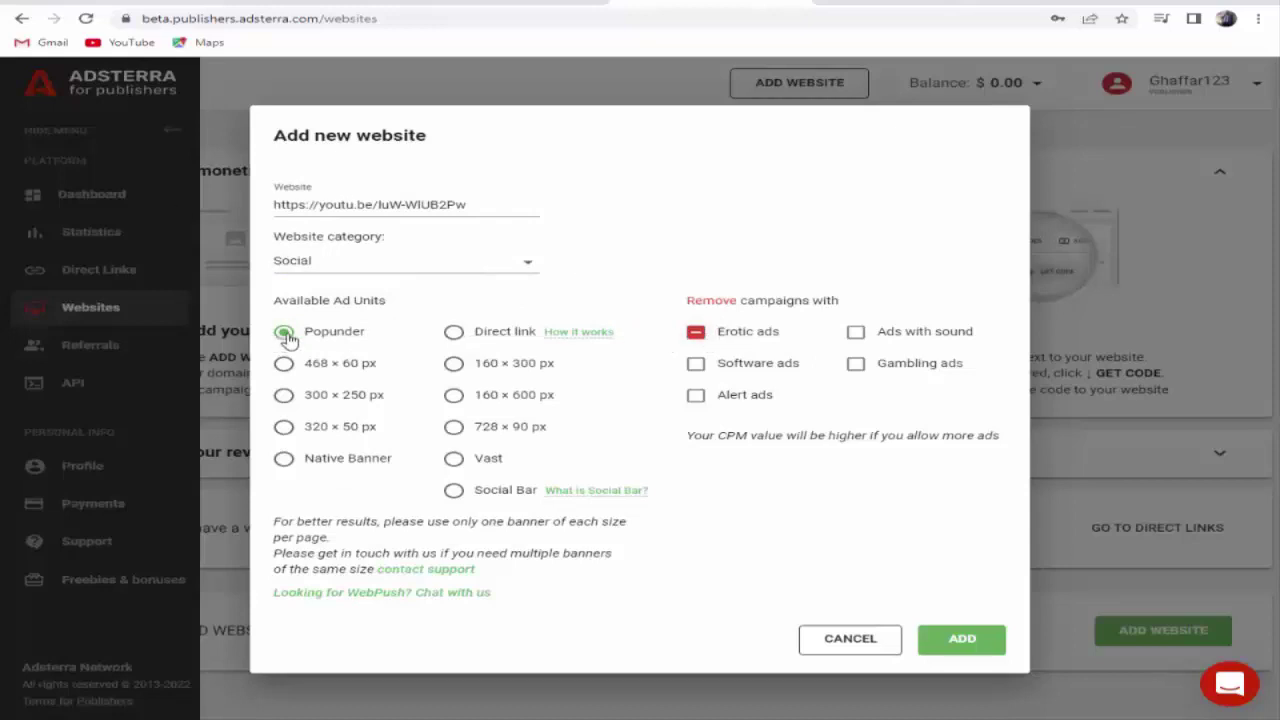
{"action": "left_click", "coordinate": [966, 645]}
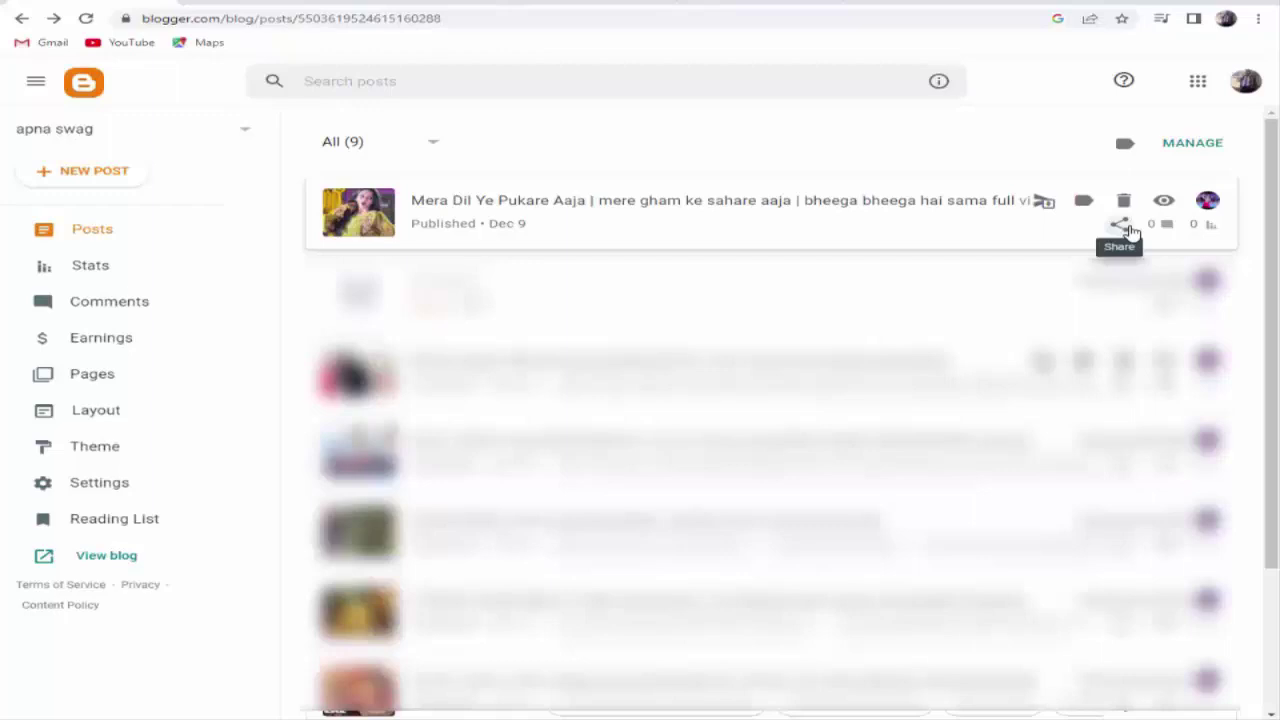
View the Mera Dil Ye Pukare Aaja post in Blogger from its keyword lists up to the title, and return to Adsterra's Direct Links page.
{"action": "left_click", "coordinate": [1163, 200]}
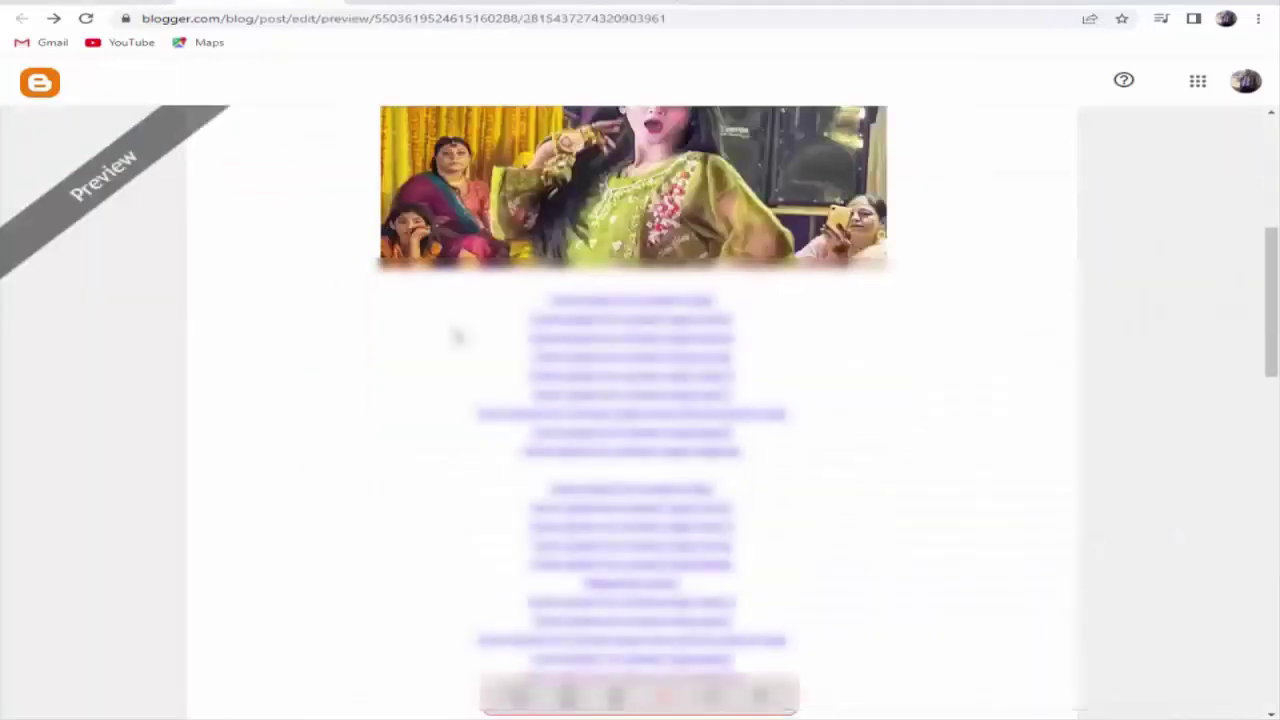
{"action": "scroll", "coordinate": [292, 266], "scroll_direction": "up", "scroll_amount": 2}
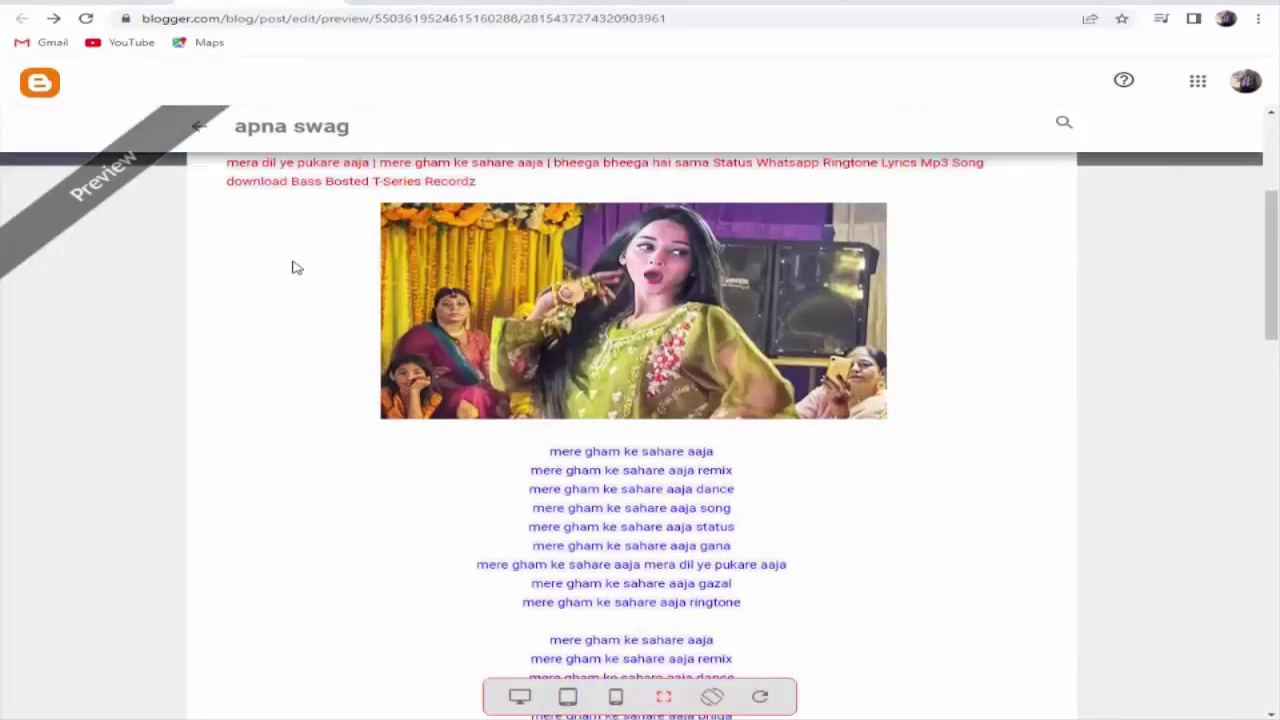
{"action": "scroll", "coordinate": [296, 267], "scroll_direction": "up", "scroll_amount": 3}
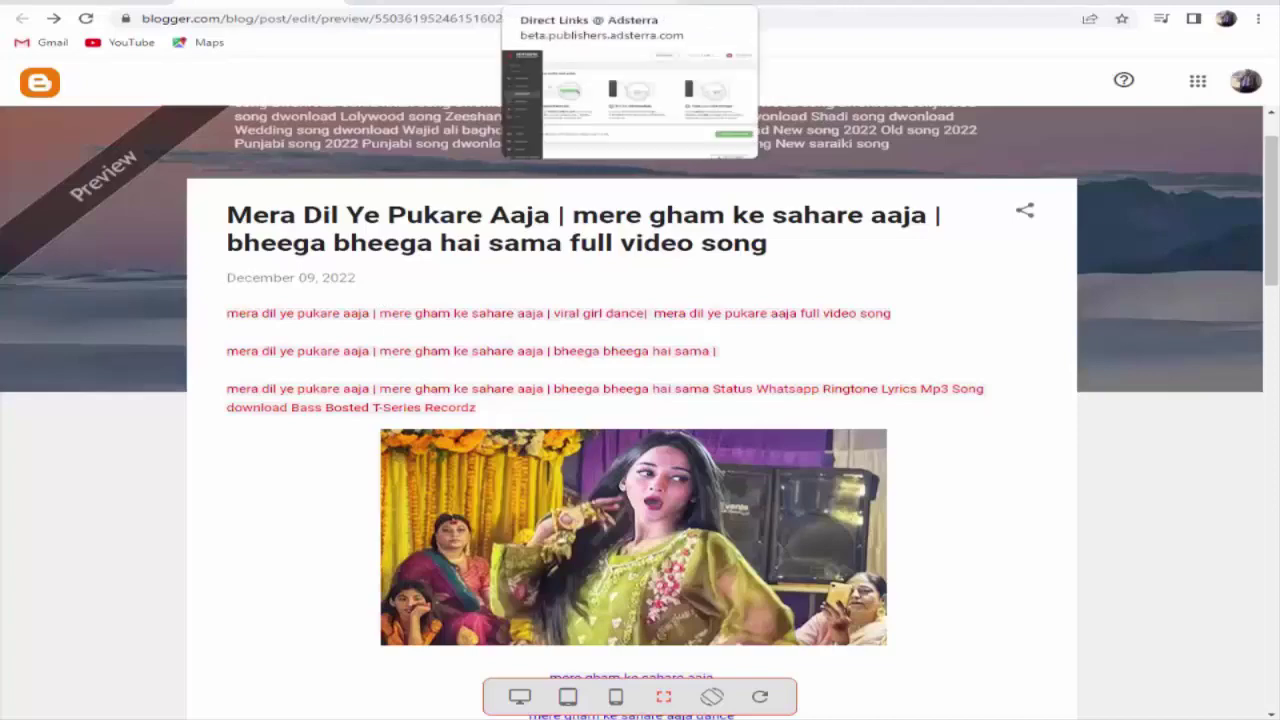
{"action": "left_click", "coordinate": [870, 3]}
{"action": "left_click", "coordinate": [590, 3]}
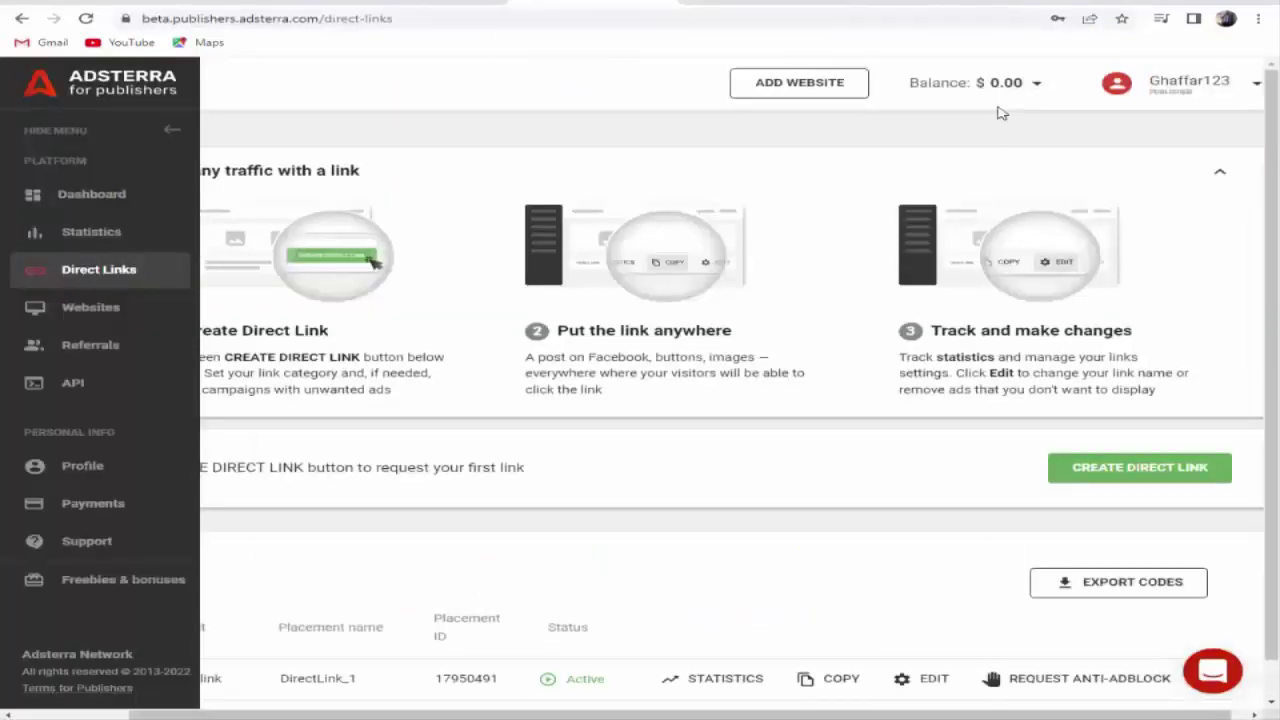